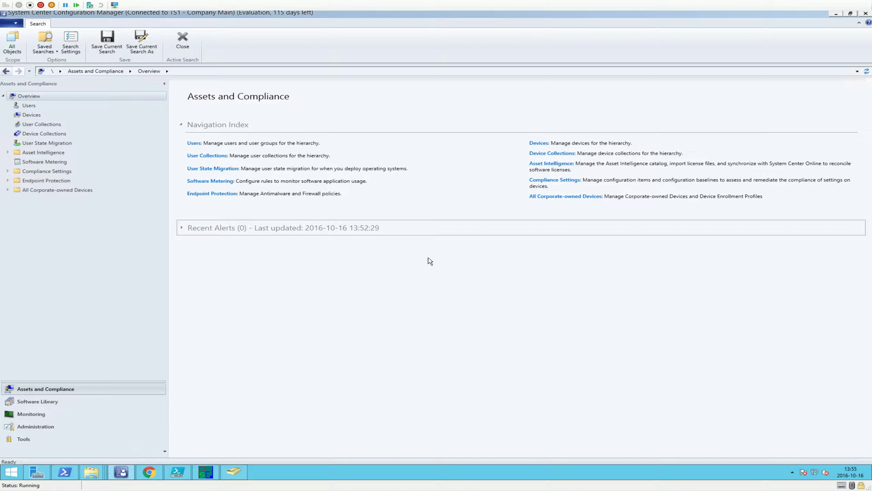
Glance at the device collections list, then return to the Assets and Compliance overview
click(45, 134)
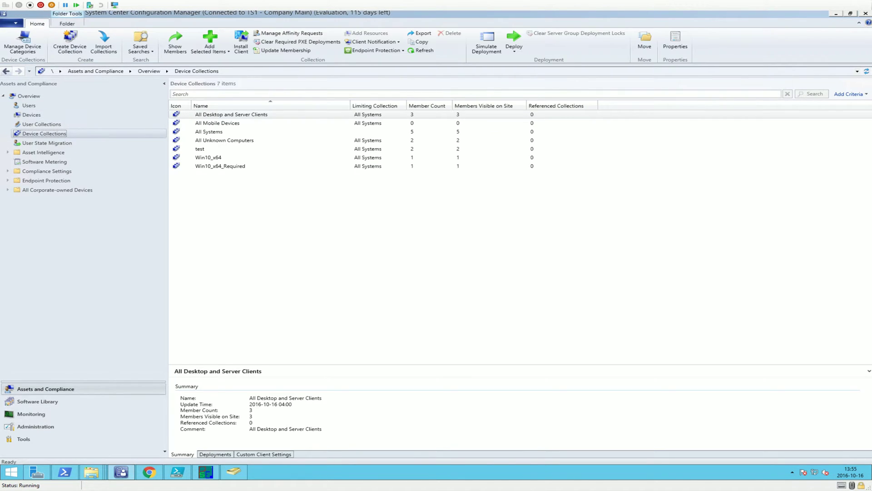
mouse_move(871, 0)
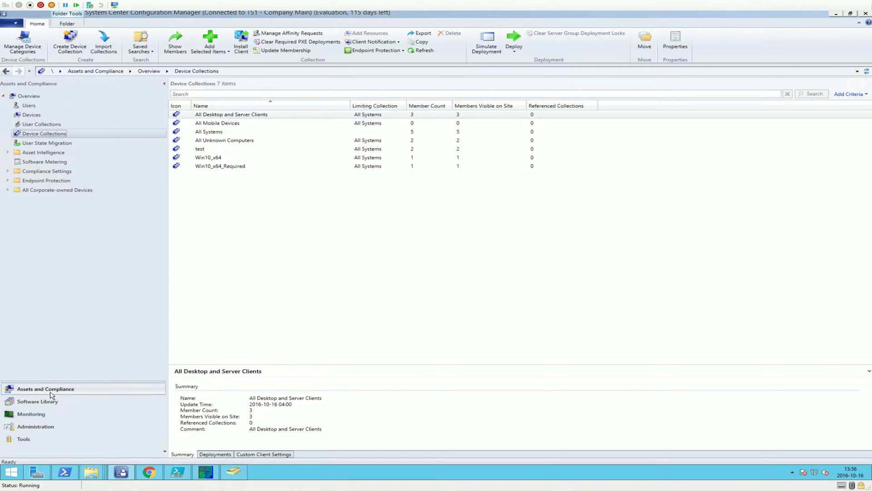
click(29, 96)
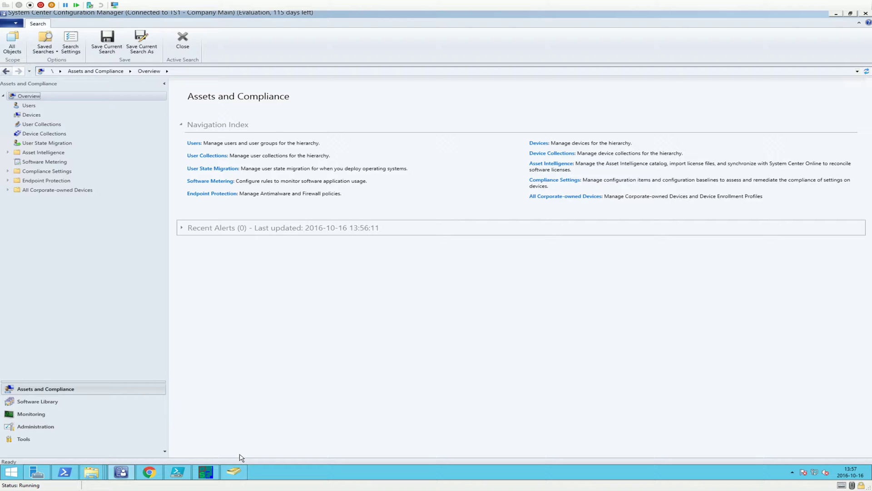
In Active Directory Users and Computers, create a new group in DLM named 'Special group'
click(234, 471)
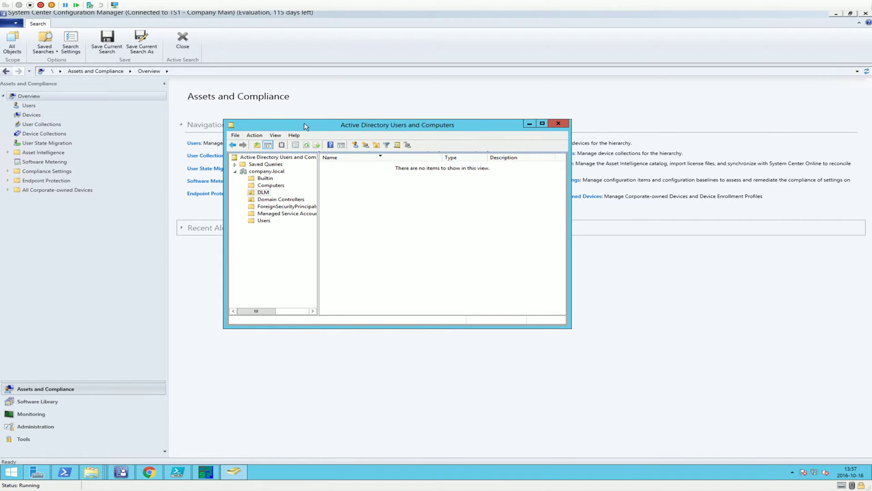
drag(313, 125, 309, 109)
right_click(347, 176)
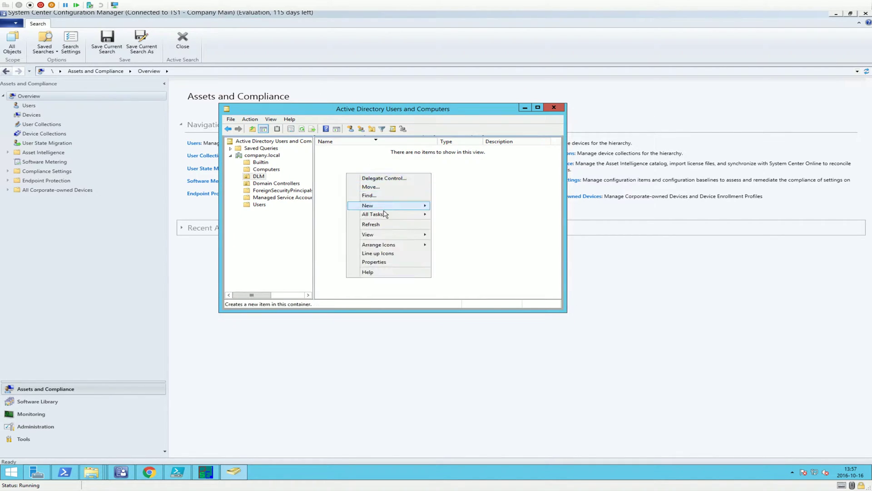
mouse_move(382, 207)
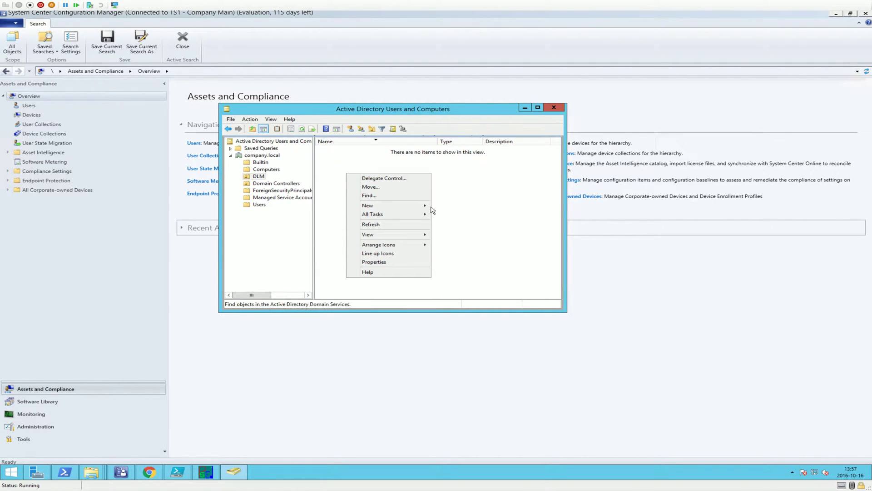
mouse_move(416, 210)
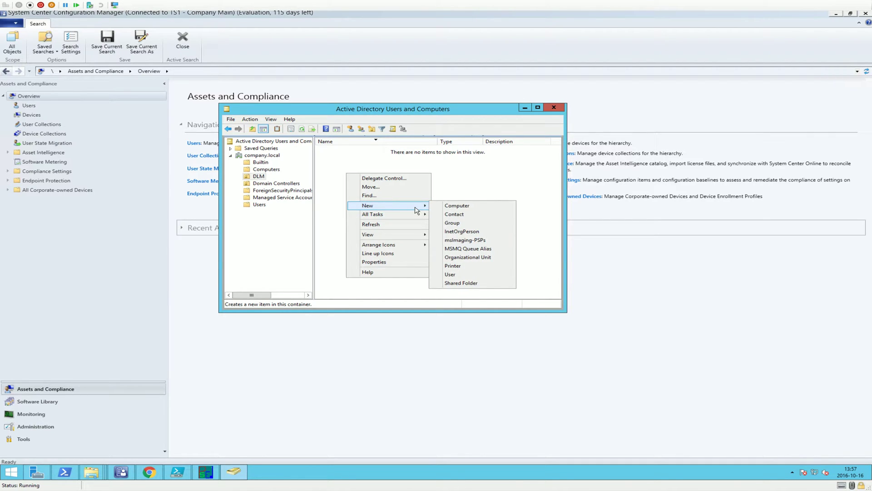
click(473, 226)
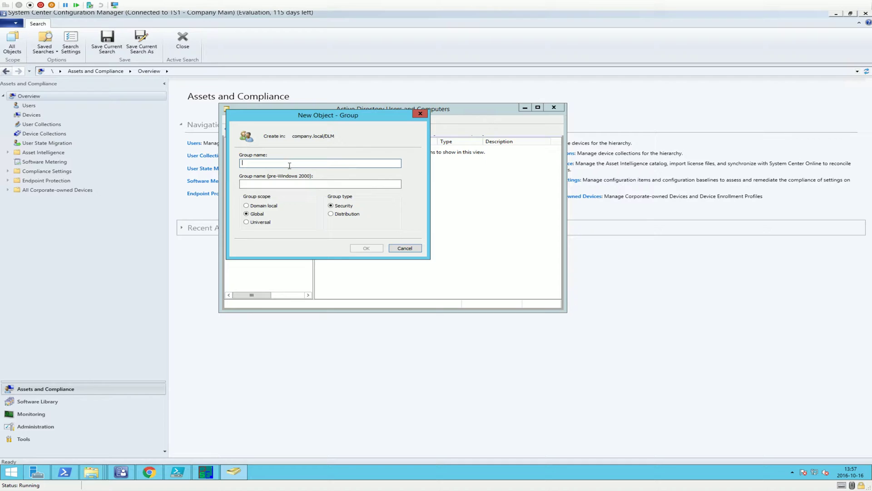
text(Special group)
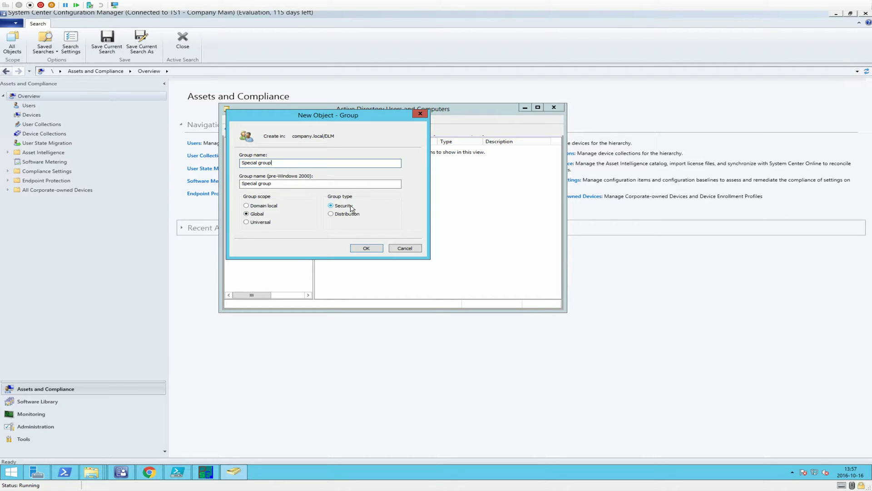
Create Special group and begin adding SD010 on its Members page
click(372, 249)
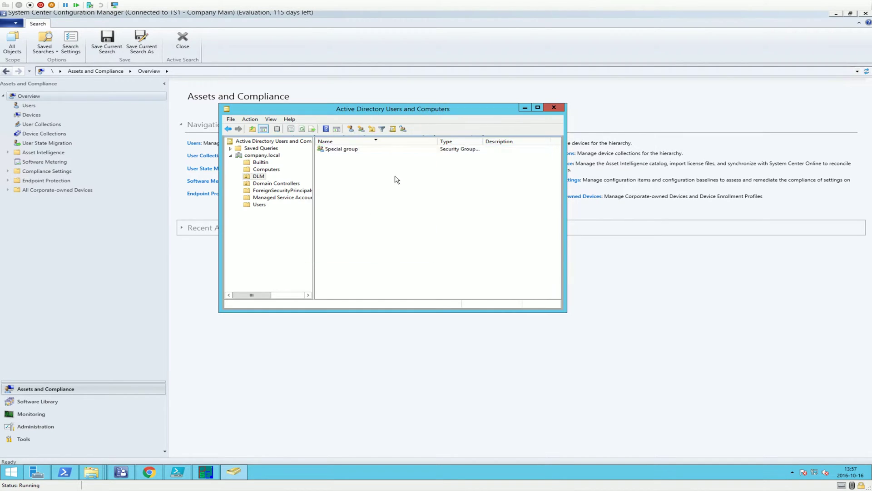
double_click(359, 150)
click(153, 75)
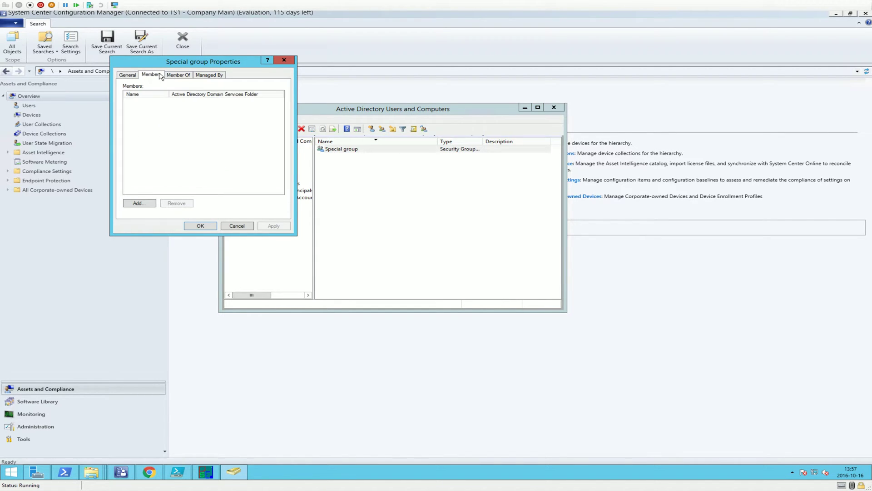
click(139, 204)
text(SD010$)
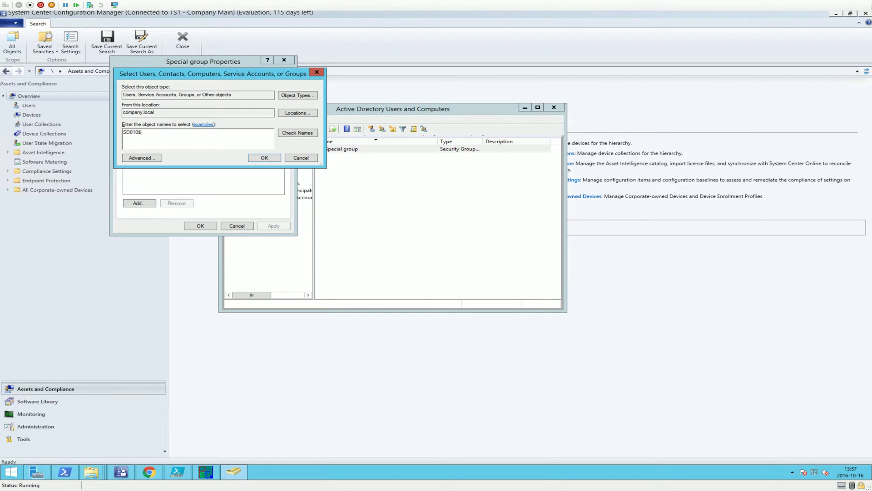
Include Computers in the object types, resolve SD010, and apply it as a group member
click(289, 95)
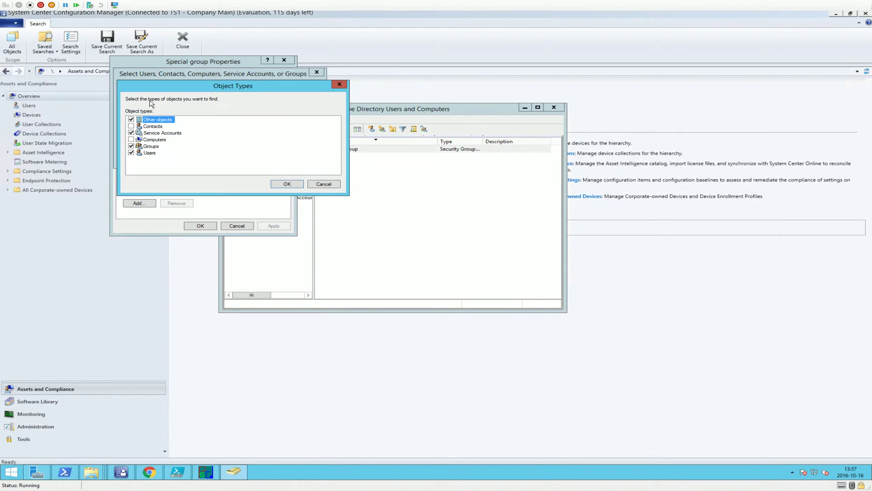
click(131, 139)
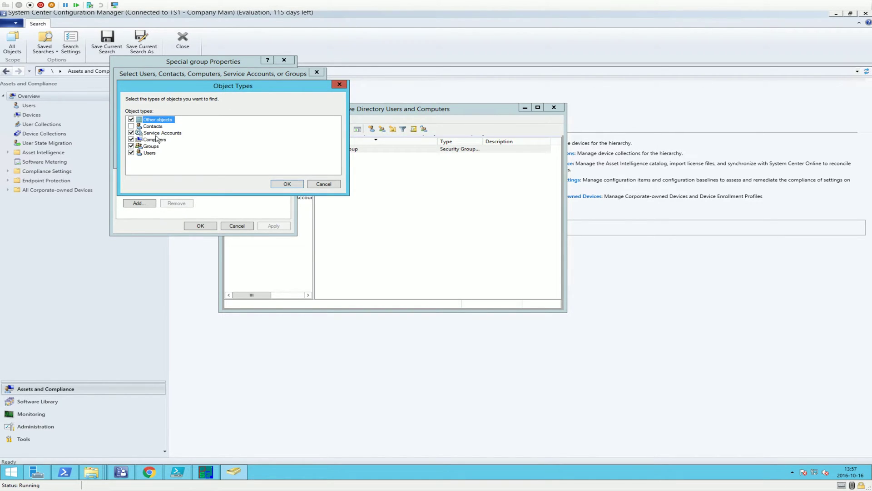
click(287, 183)
click(299, 134)
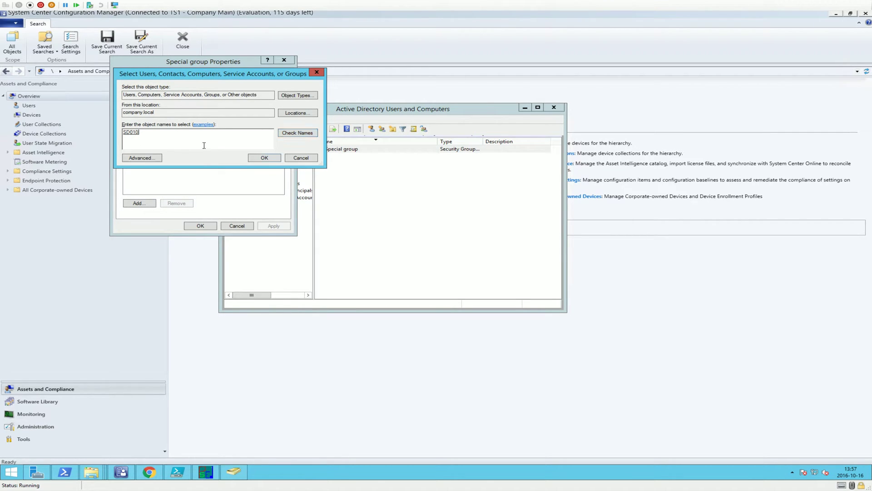
click(263, 158)
click(150, 103)
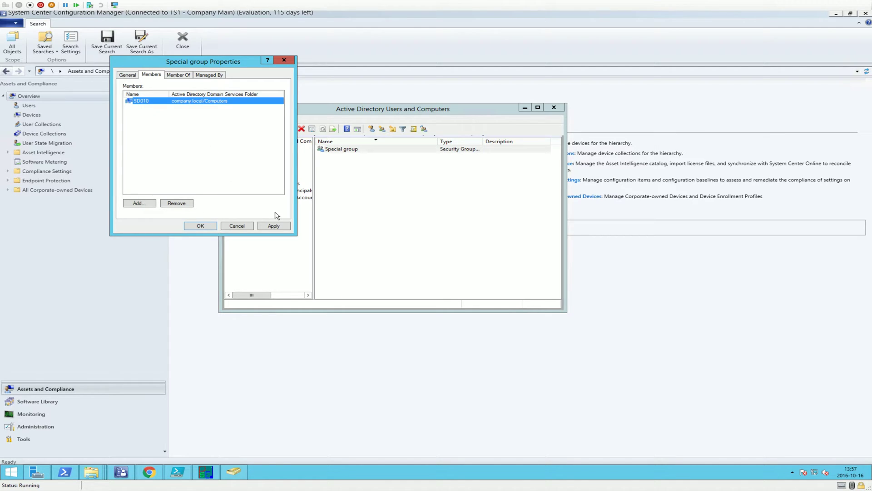
click(267, 226)
click(201, 226)
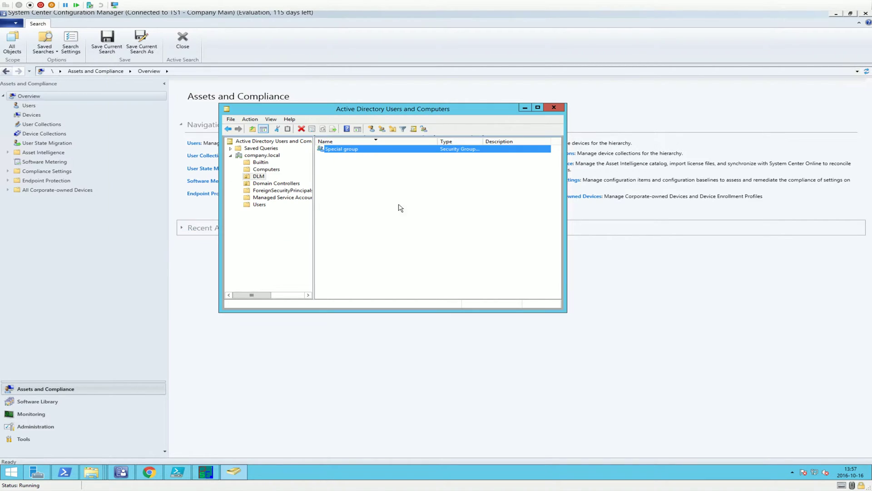
click(343, 150)
drag(484, 138, 504, 140)
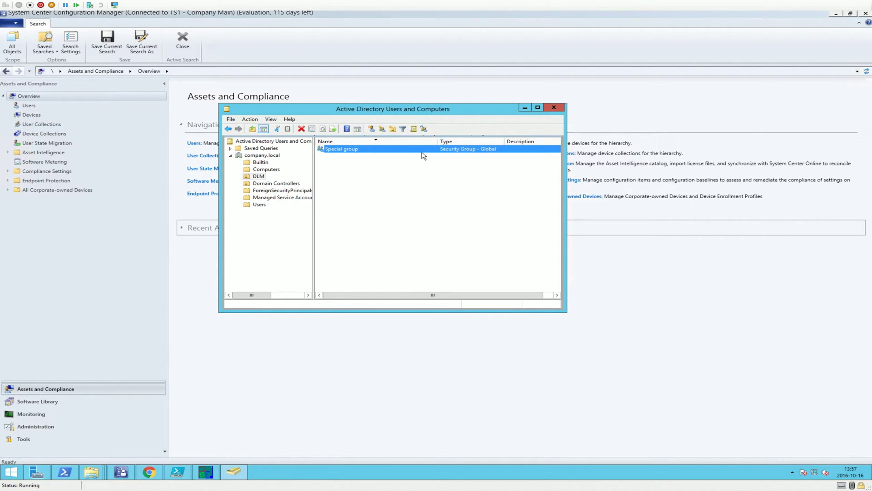
click(421, 192)
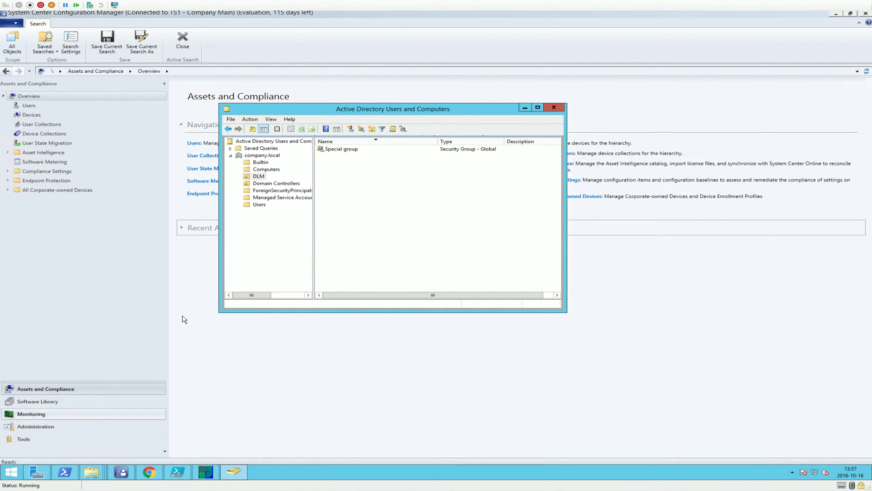
Under Administration > Discovery Methods, enable Active Directory Group Discovery in its properties
click(69, 427)
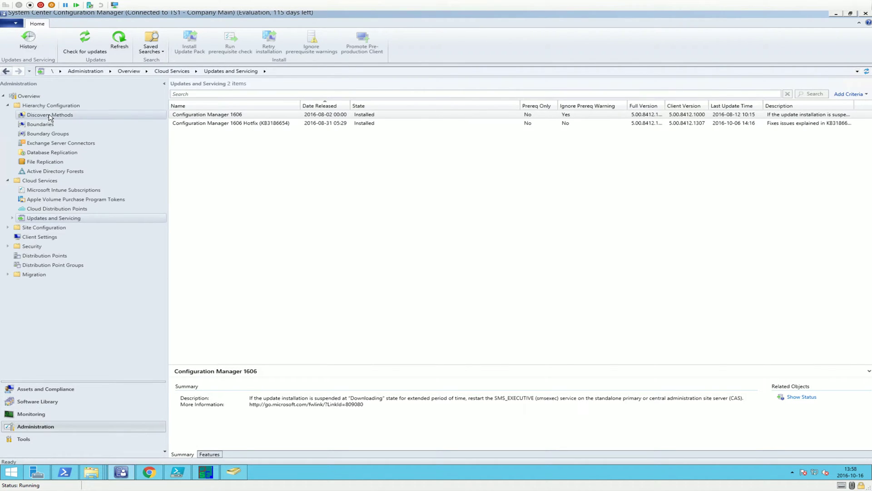
click(71, 120)
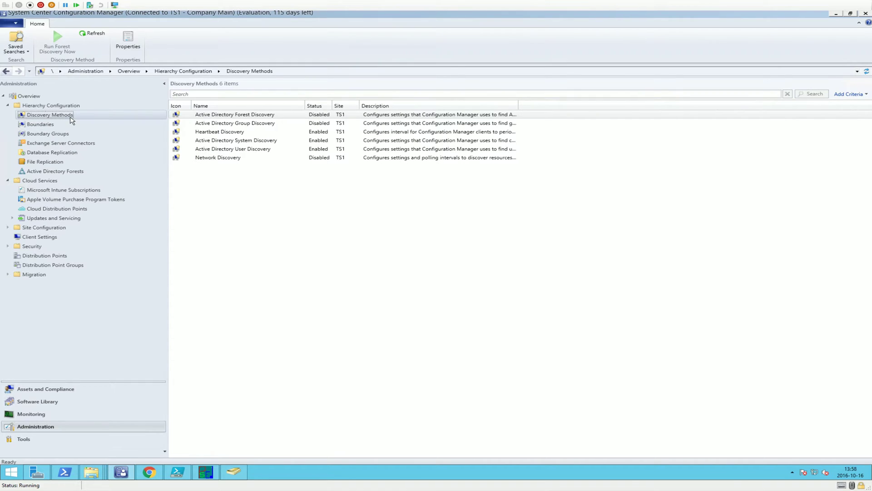
click(213, 124)
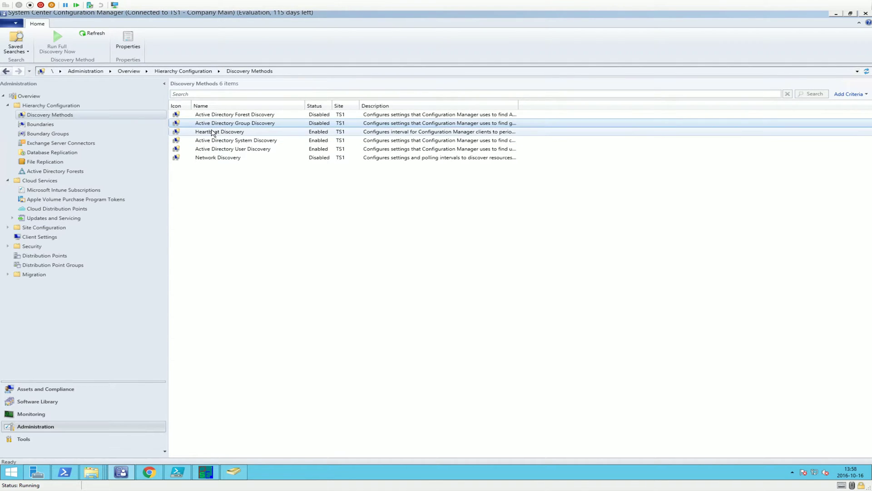
right_click(287, 127)
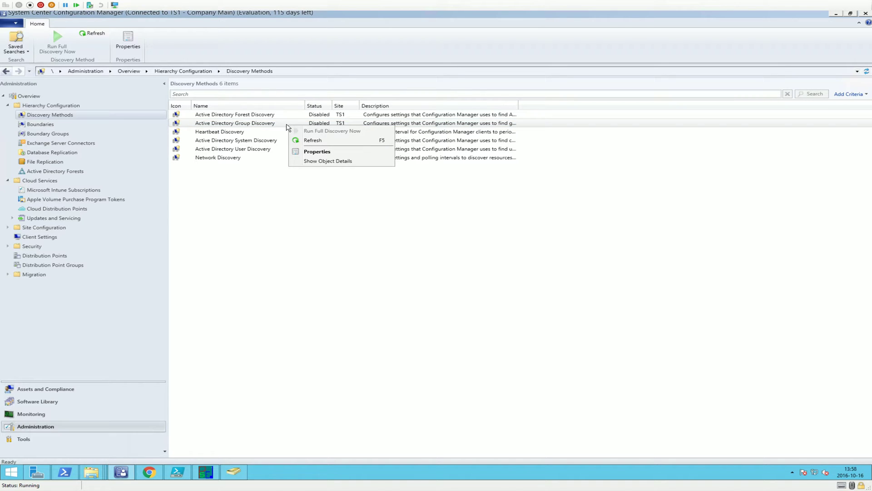
click(324, 154)
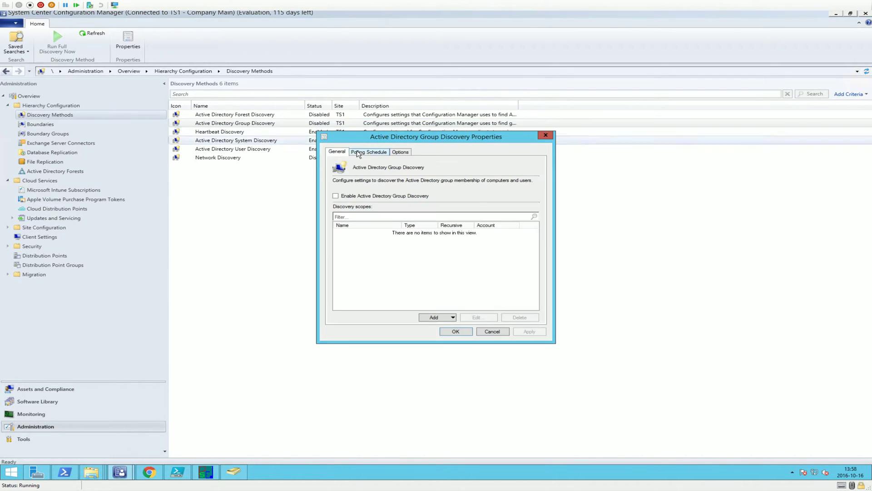
click(352, 198)
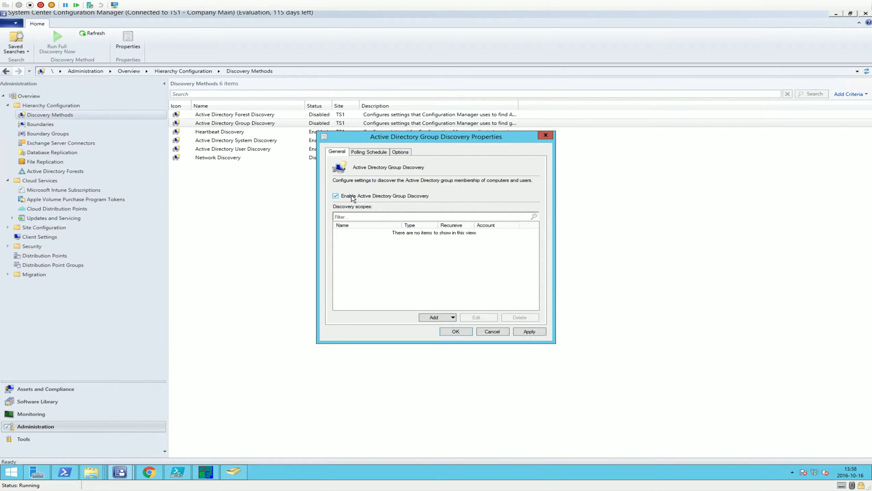
click(448, 317)
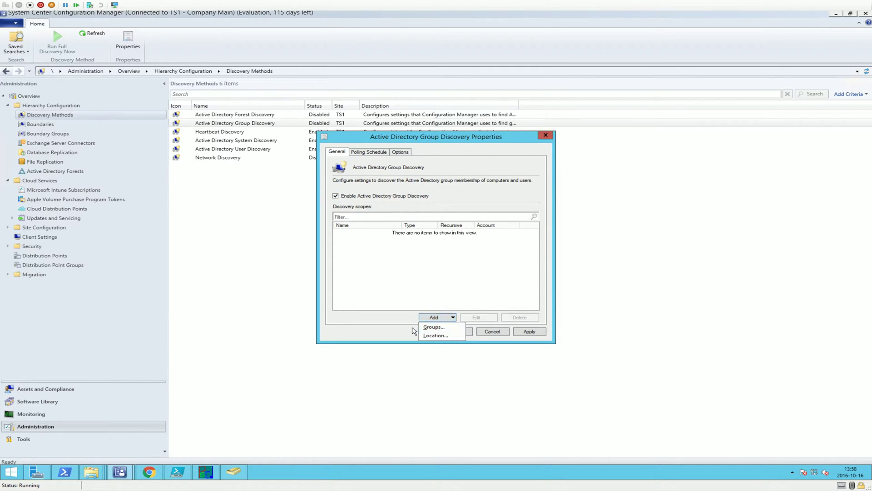
Search the directory for 'Special group' and add it as a Group Discovery scope
click(454, 328)
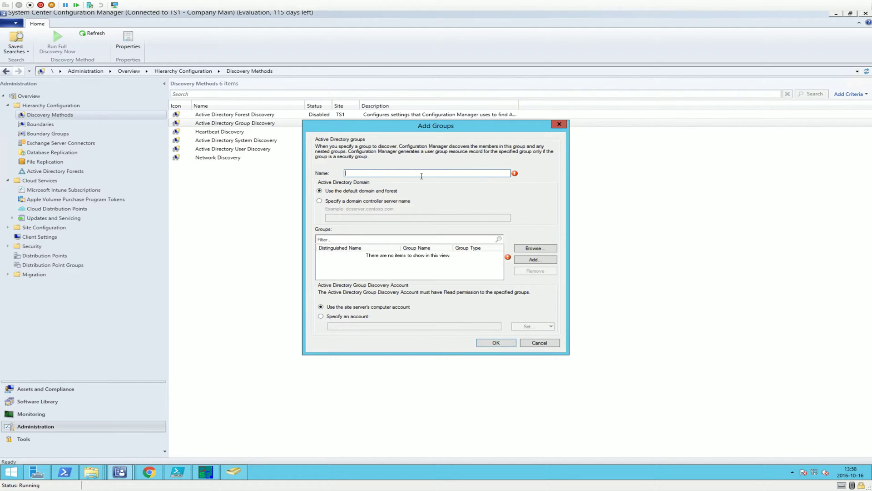
text(Specail)
key(BackSpace)
text(ial)
click(545, 250)
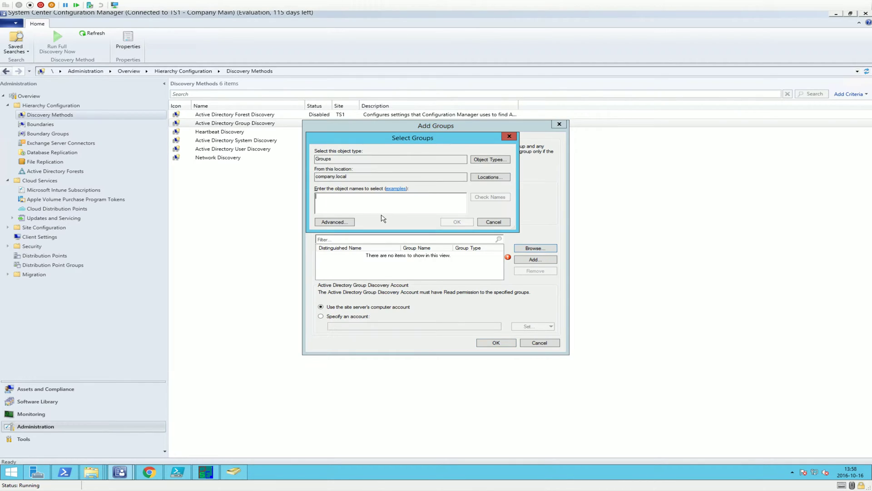
text(special )
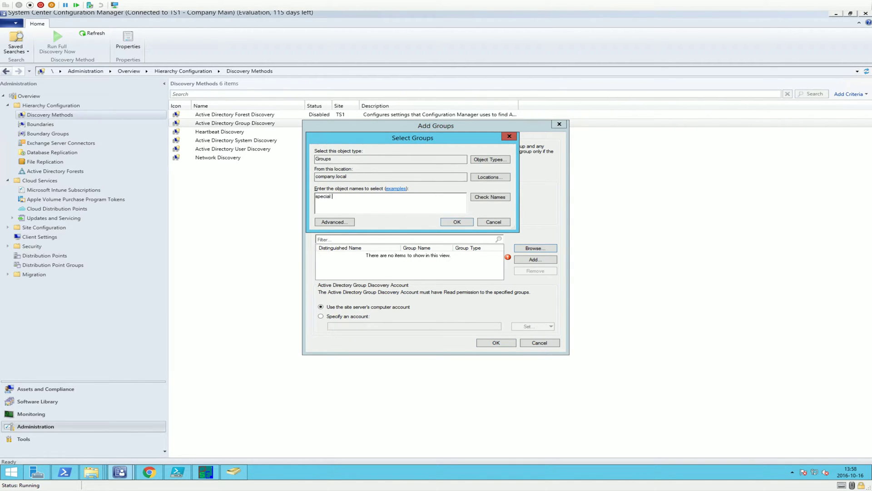
text(goru)
text(roup)
click(495, 197)
click(448, 222)
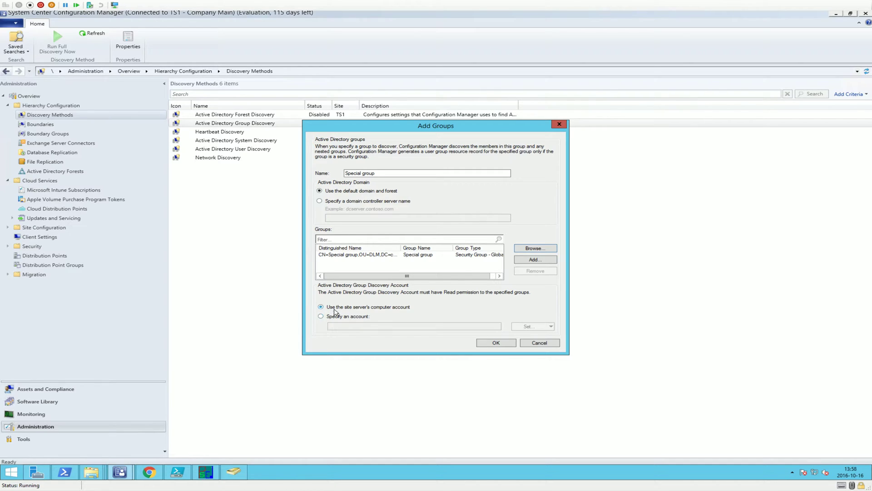
click(496, 344)
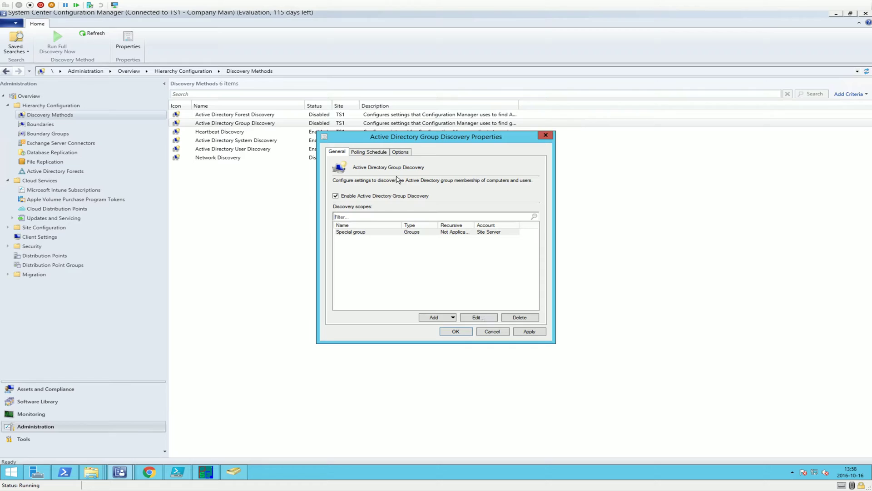
click(378, 154)
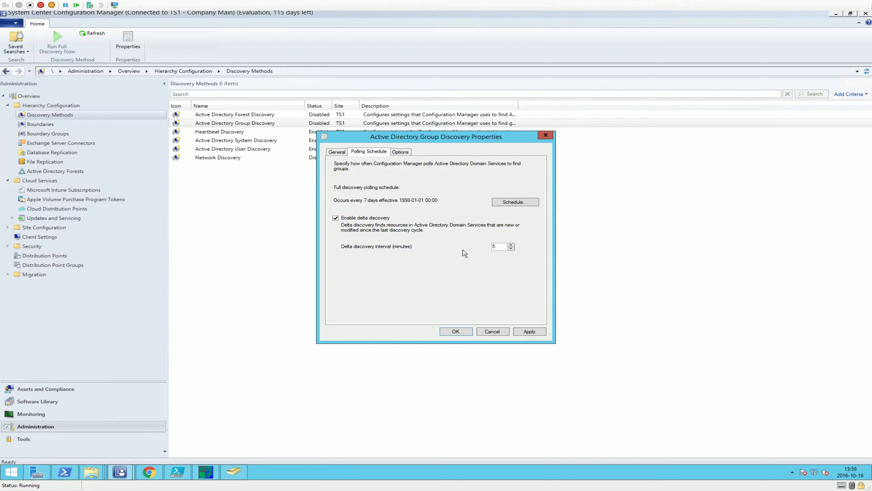
double_click(499, 247)
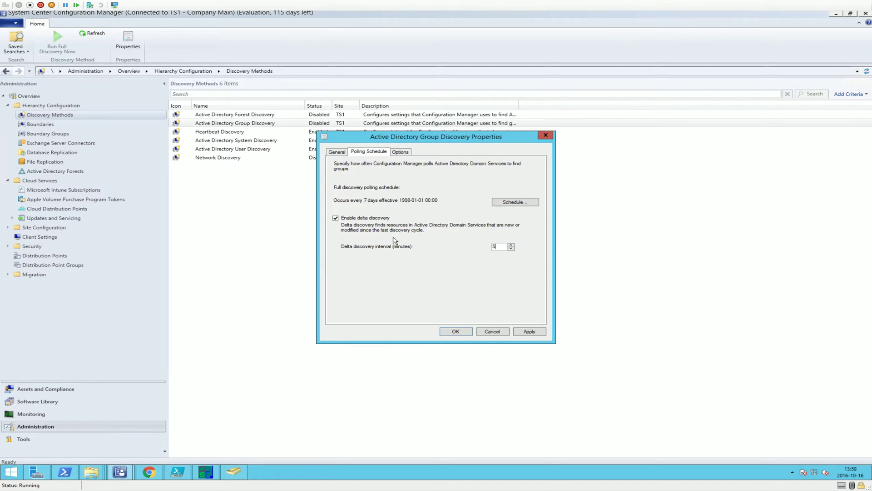
click(397, 153)
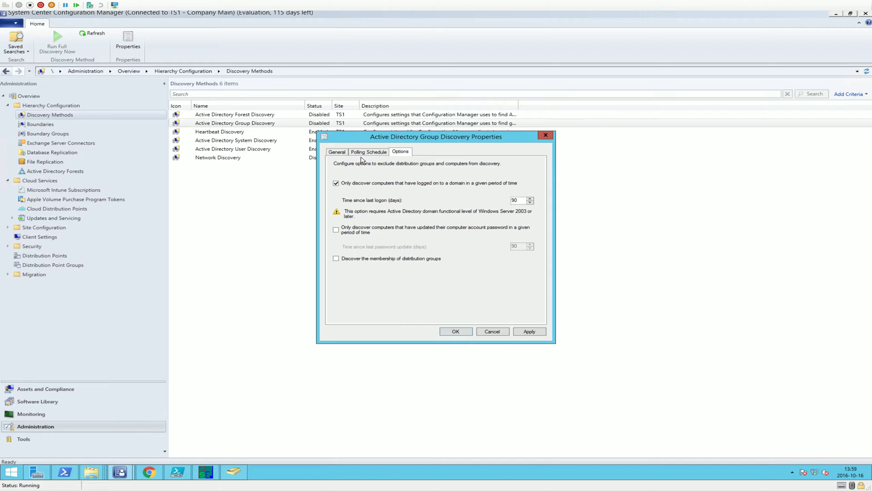
click(338, 152)
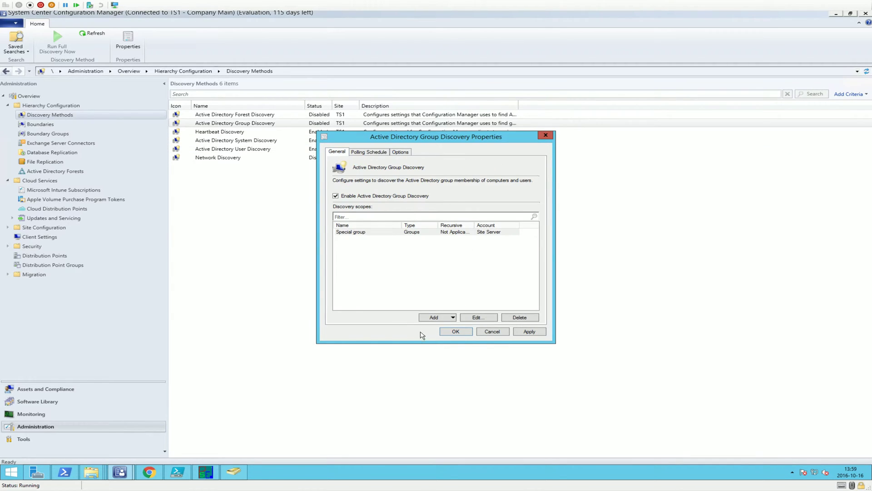
Apply and save the Group Discovery settings, agreeing to run full discovery soon
click(528, 331)
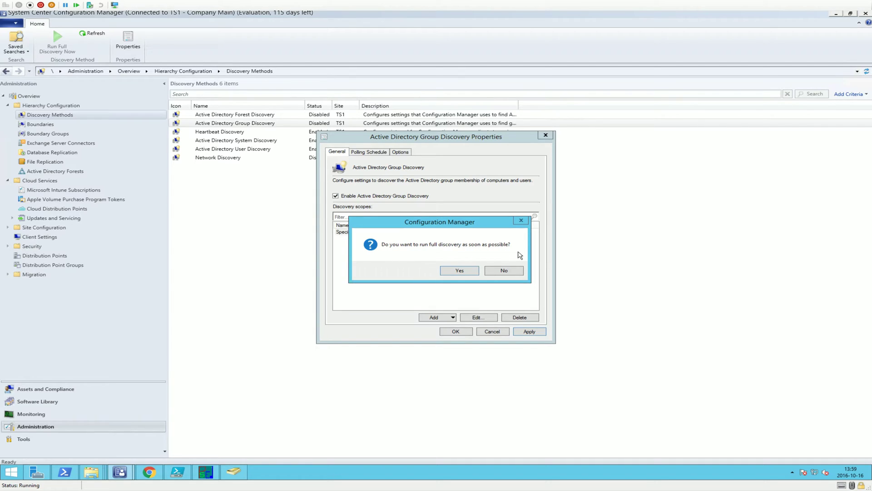
click(457, 270)
click(456, 332)
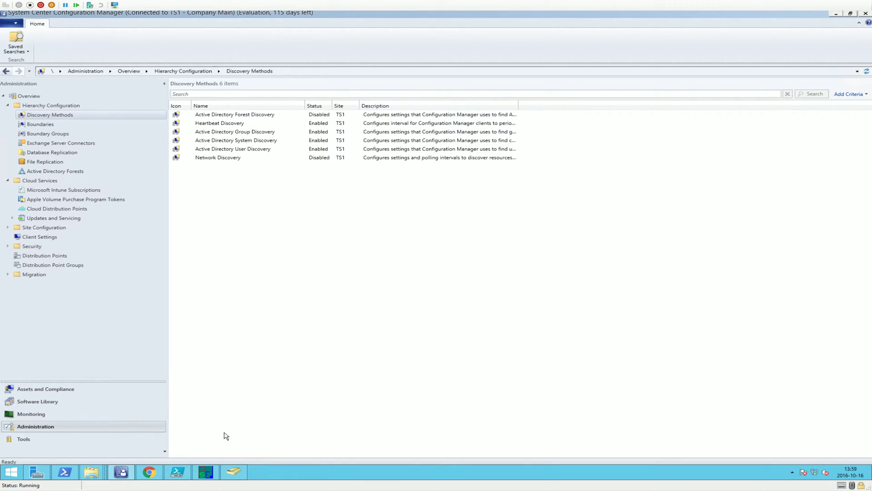
Check Active Directory Group Discovery in Discovery Methods with a wider Description column
click(244, 474)
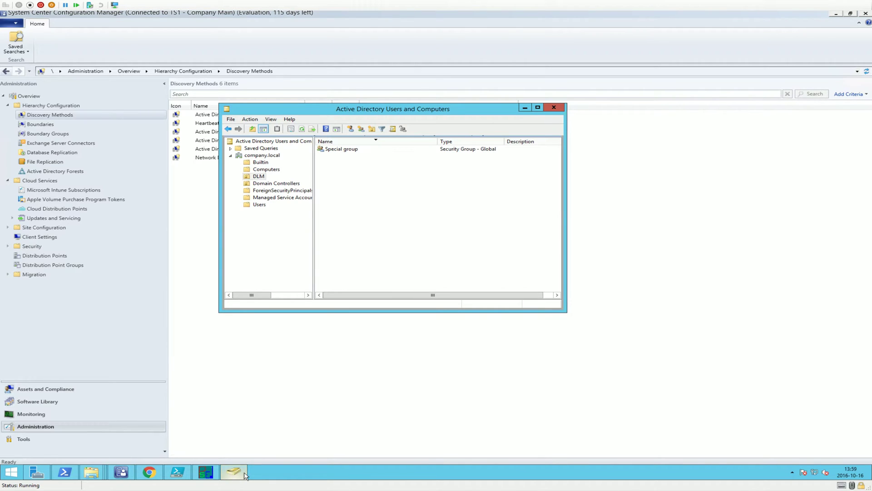
click(244, 475)
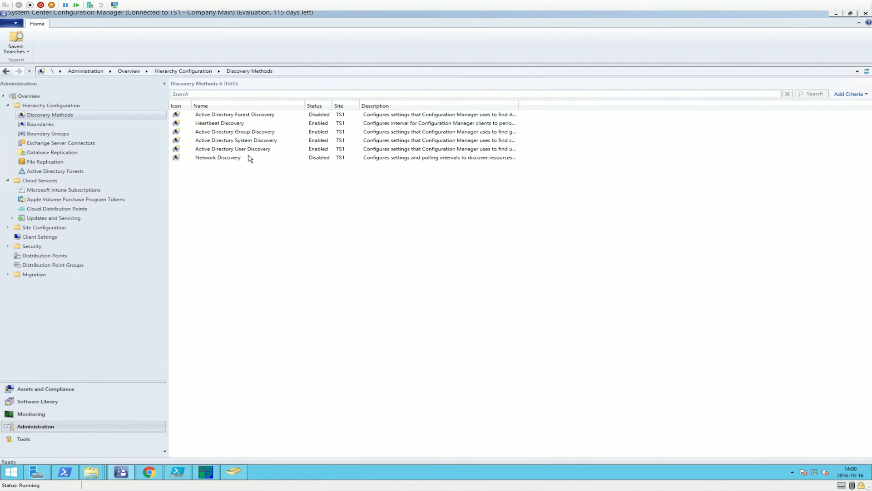
click(233, 134)
drag(518, 104, 566, 101)
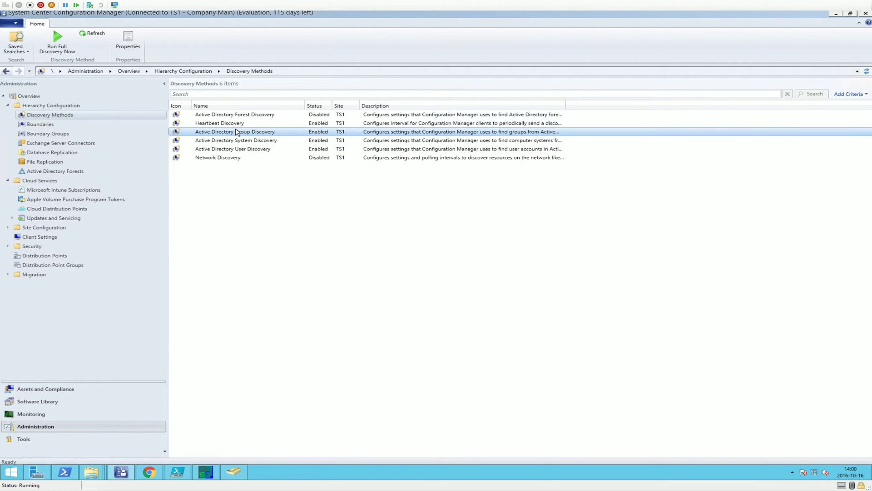
Create a device collection named Special group, limited to All Systems, and proceed to membership rules
click(52, 389)
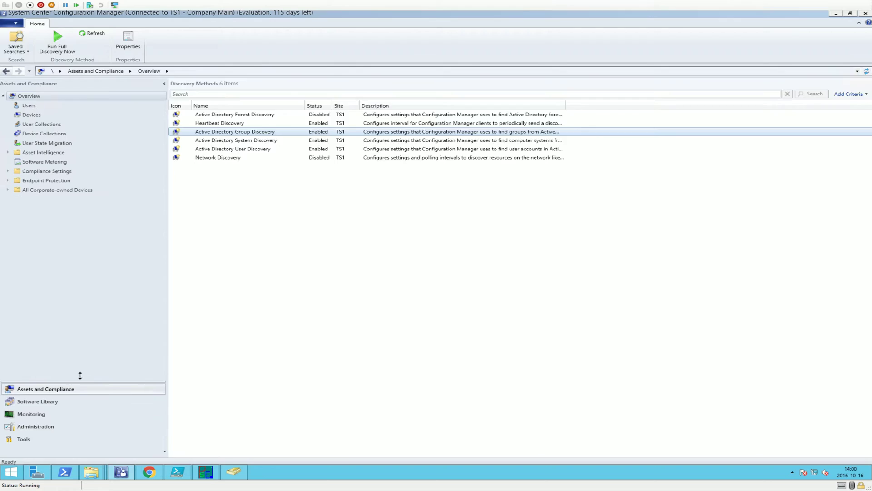
click(49, 134)
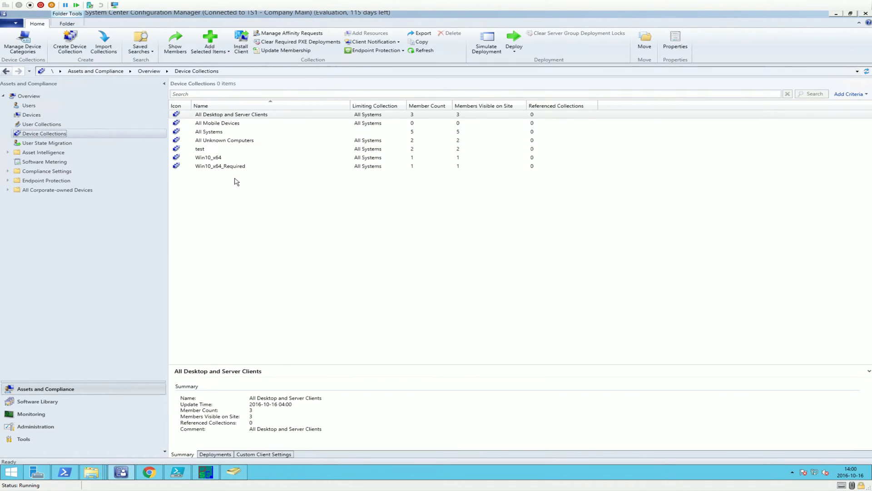
right_click(207, 184)
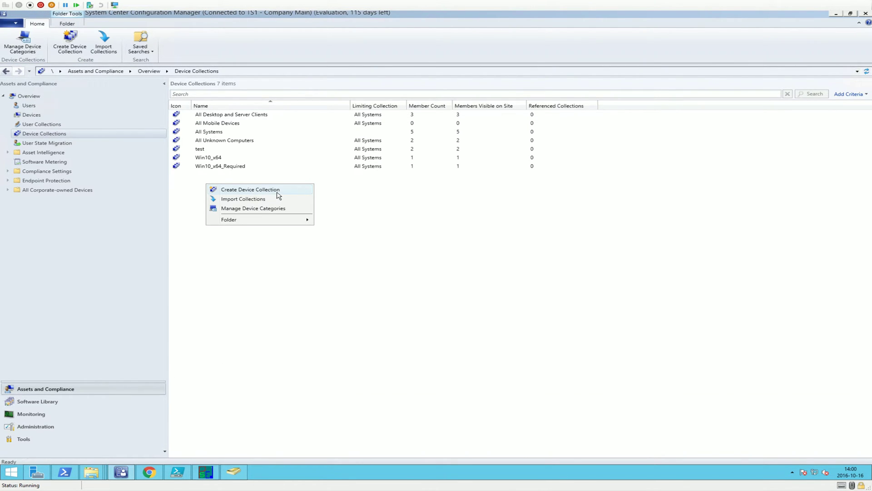
click(144, 237)
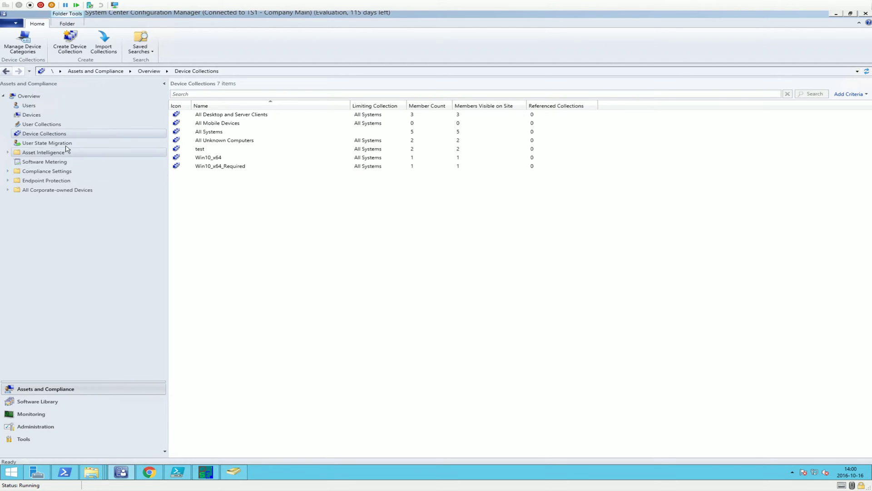
right_click(240, 190)
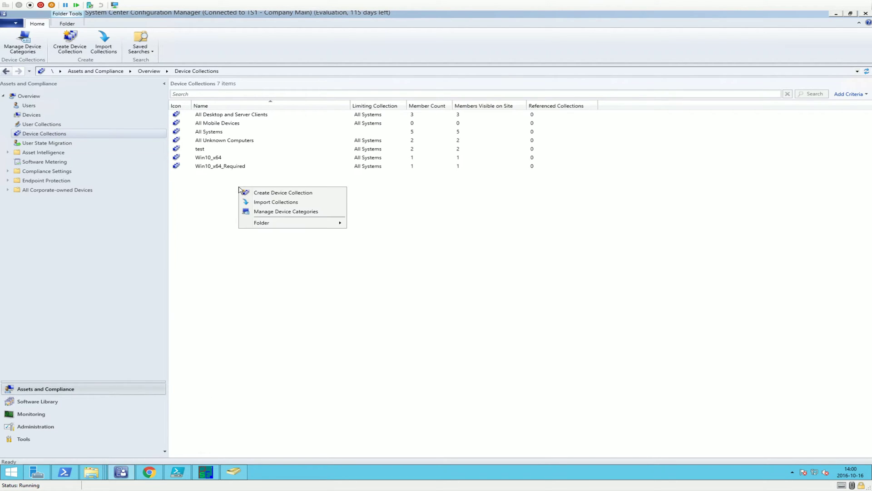
click(321, 198)
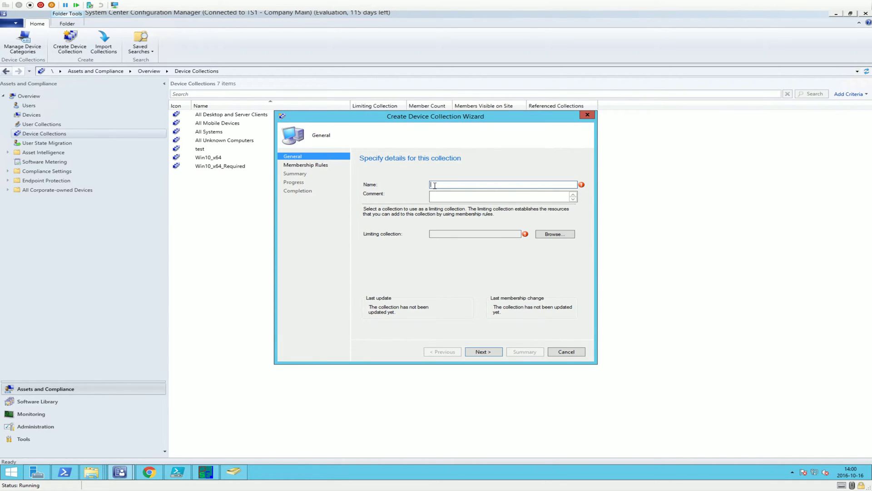
text(Special group)
click(555, 234)
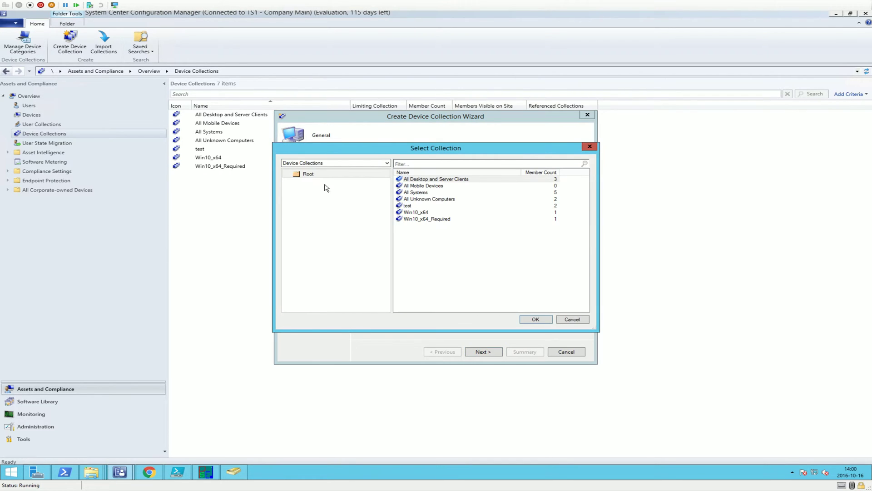
click(416, 193)
click(535, 319)
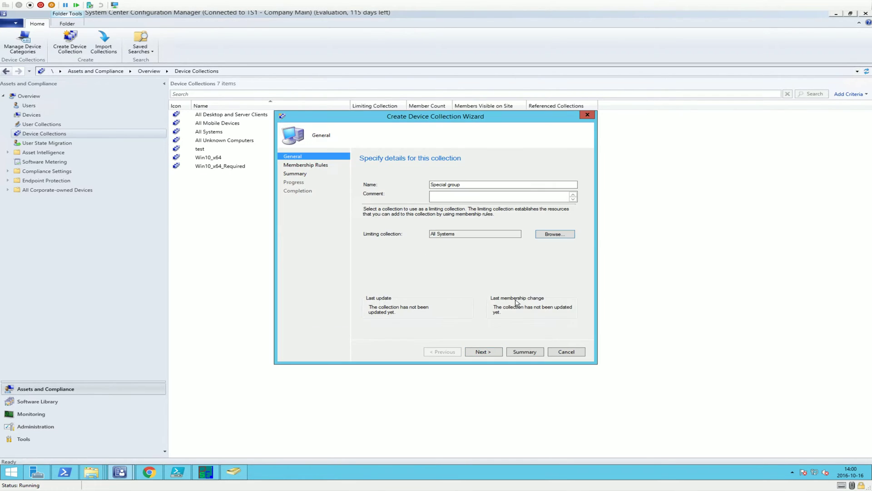
click(491, 352)
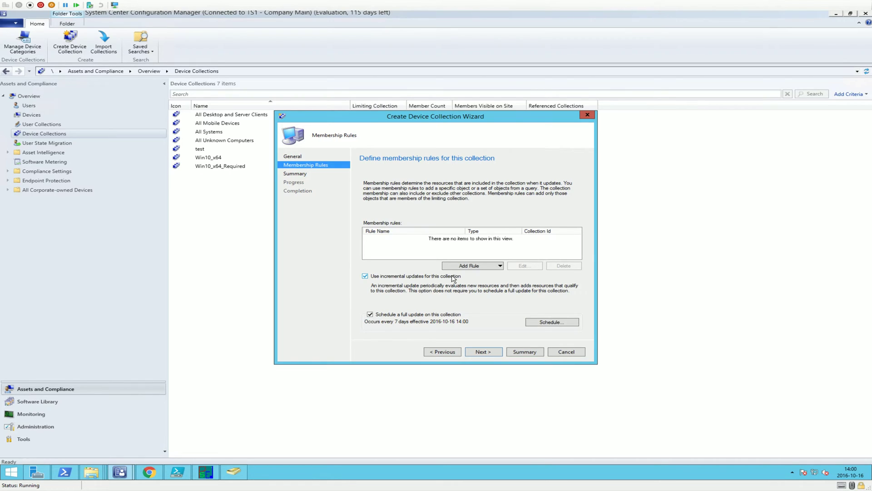
Add a query rule named Special group and open its query statement
click(502, 267)
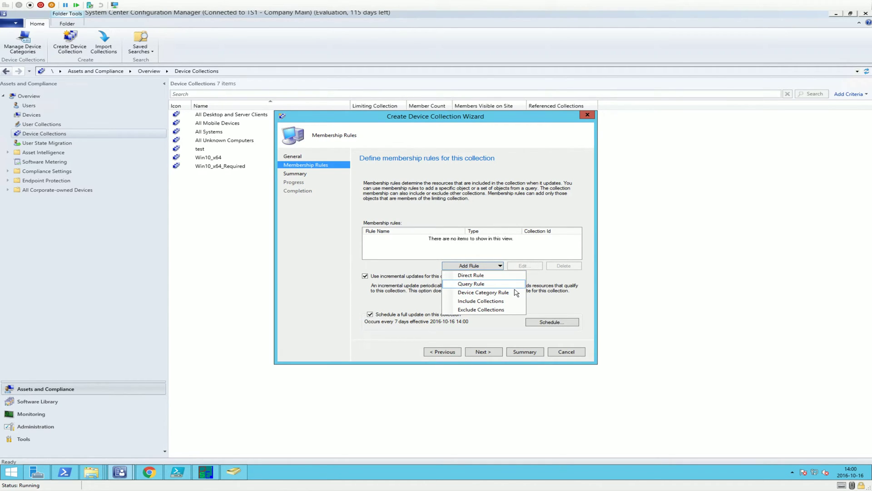
click(502, 286)
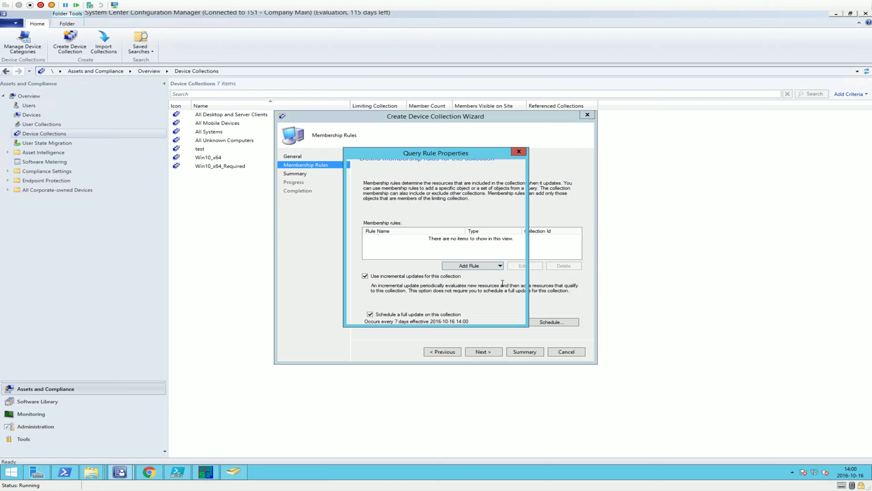
text(Special group)
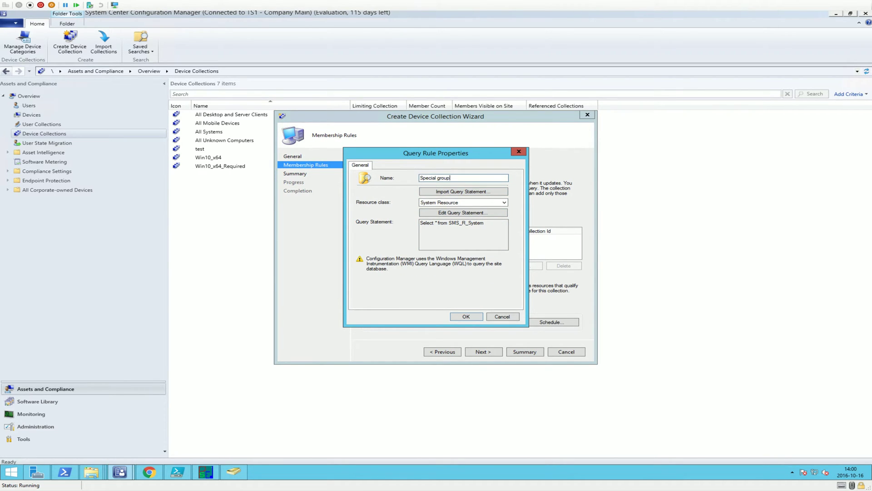
click(469, 213)
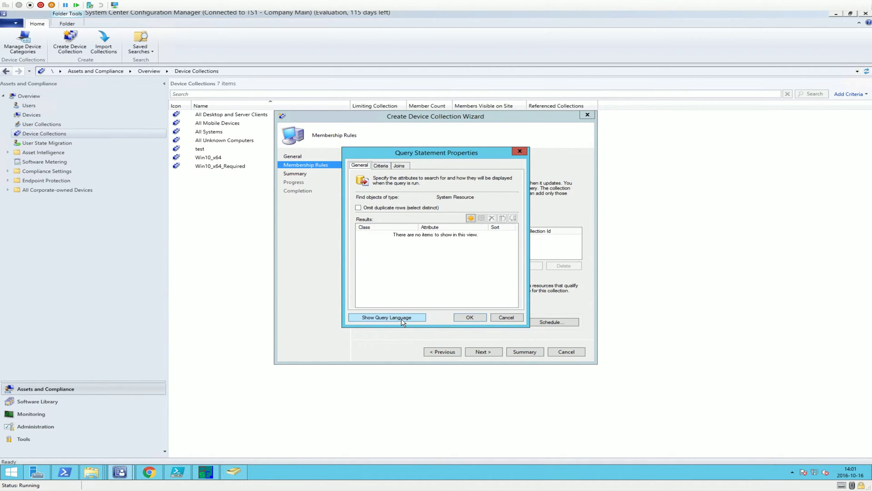
Replace the default query with pasted WQL matching SecurityGroupName "COMPANY\\Special group" and confirm it
click(402, 321)
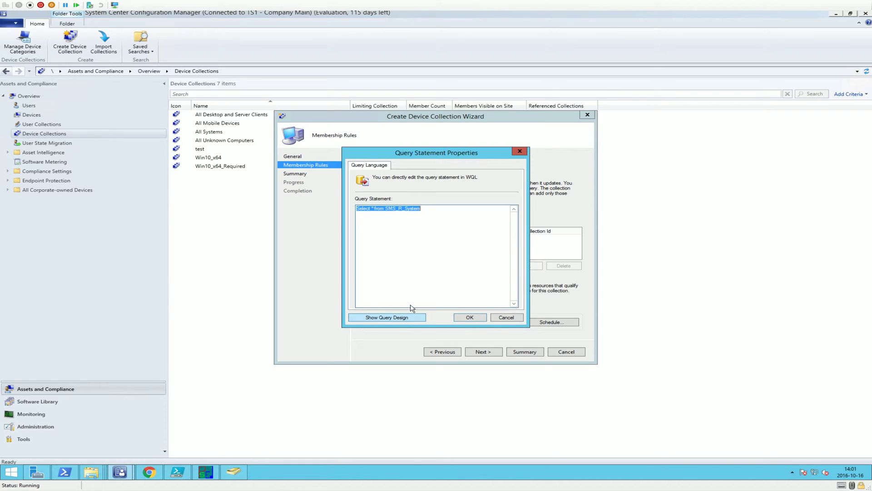
key(Delete)
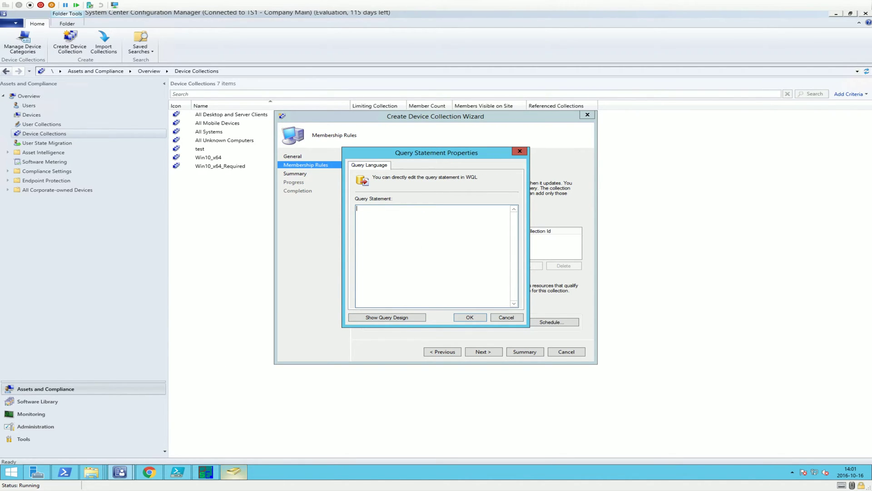
mouse_move(233, 472)
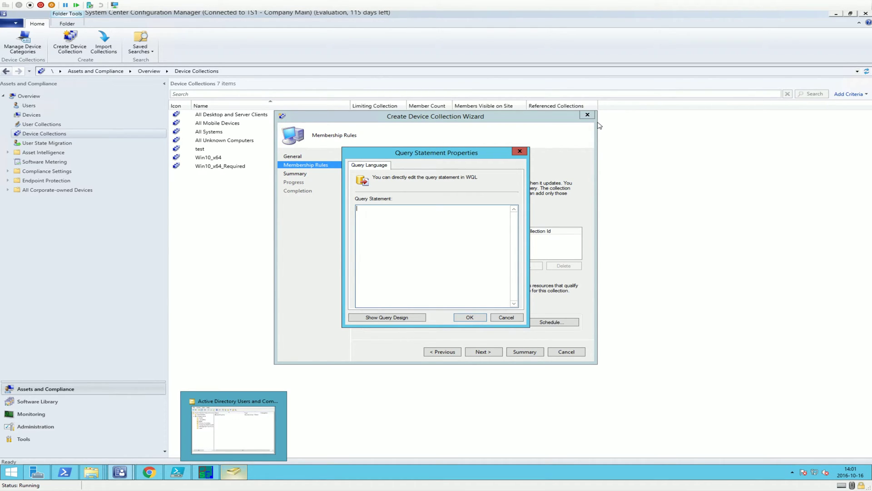
text(select SMS_R_SYSTEM.ResourceID,SMS_R_SYSTEM.ResourceType,SMS_R_SYSTEM.Name,SMS_R_SYSTEM.SMSUniqueIdentifier,SMS_R_SYSTEM.ResourceDomainORWorkgroup,SMS_R_SYSTEM.Client from SMS_R_System where SMS_R_System.SecurityGroupName = "COMPANY\\Special group")
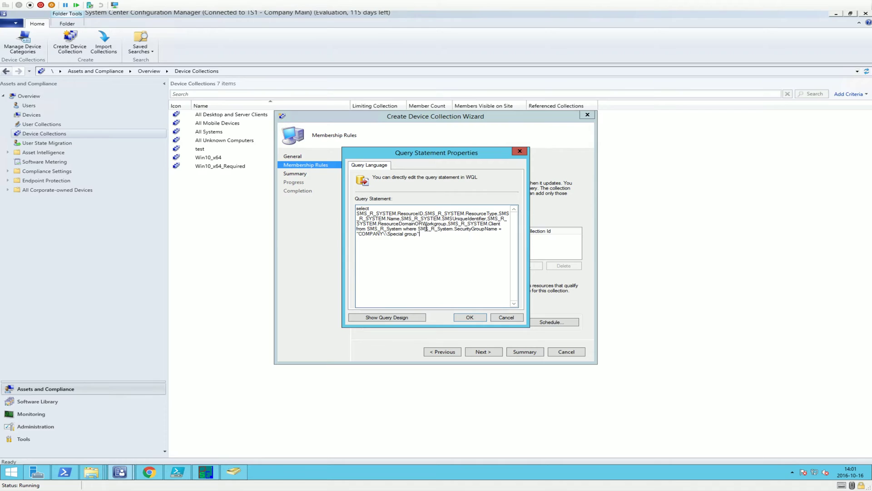
click(412, 233)
click(487, 238)
drag(360, 235, 384, 234)
click(394, 239)
drag(388, 235, 417, 235)
click(426, 228)
click(471, 318)
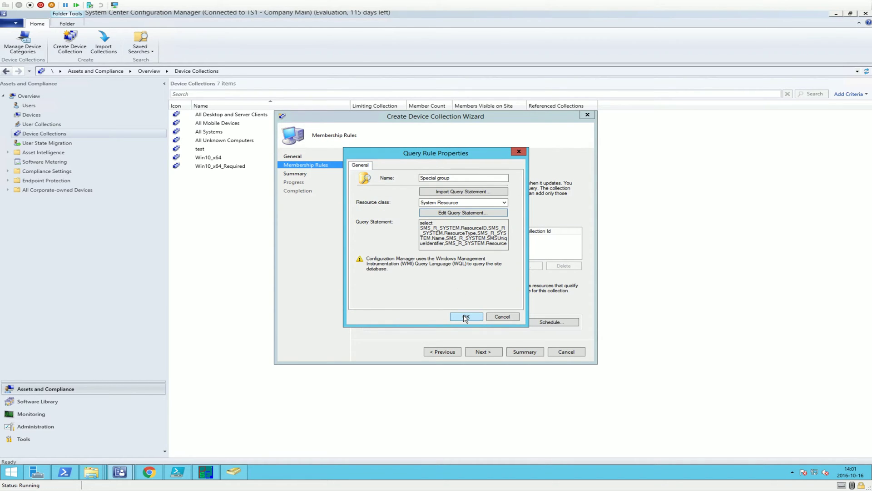
Confirm the query rule and finish the wizard to create the Special group collection
click(466, 317)
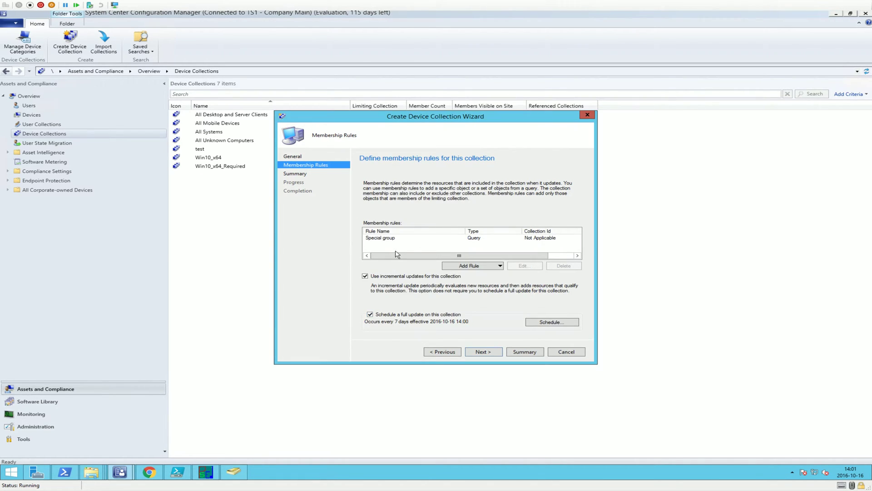
click(486, 353)
click(486, 352)
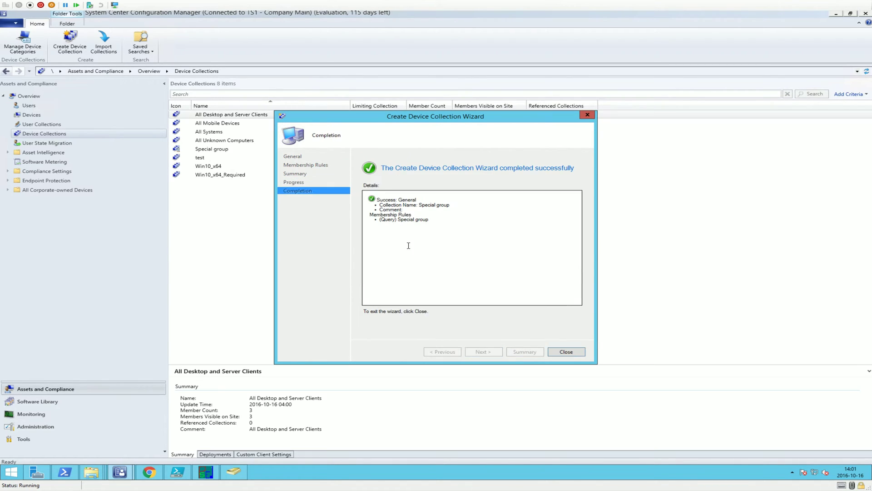
click(571, 353)
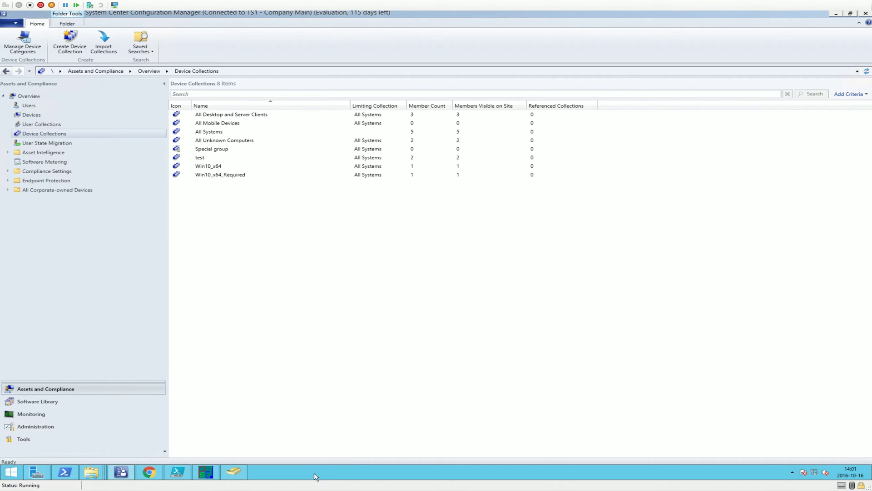
Launch wbemtest.exe and connect it to the root\sms\Site_TS1 namespace
click(13, 474)
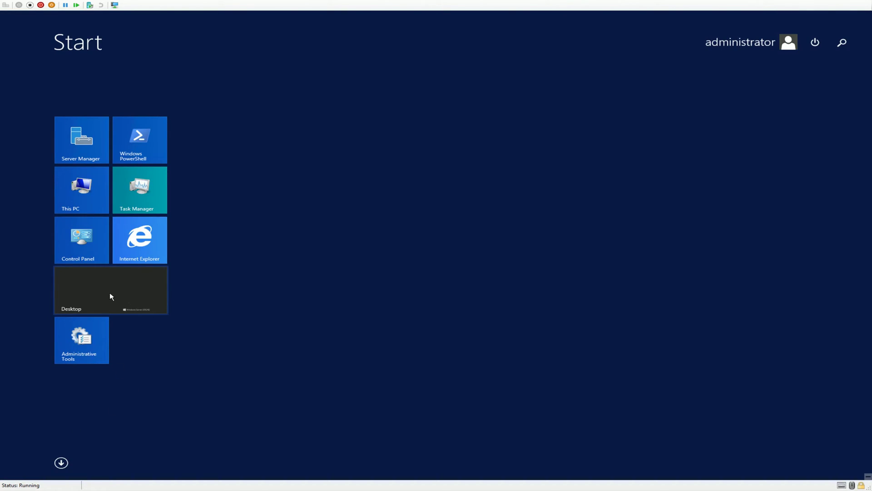
text(wbem)
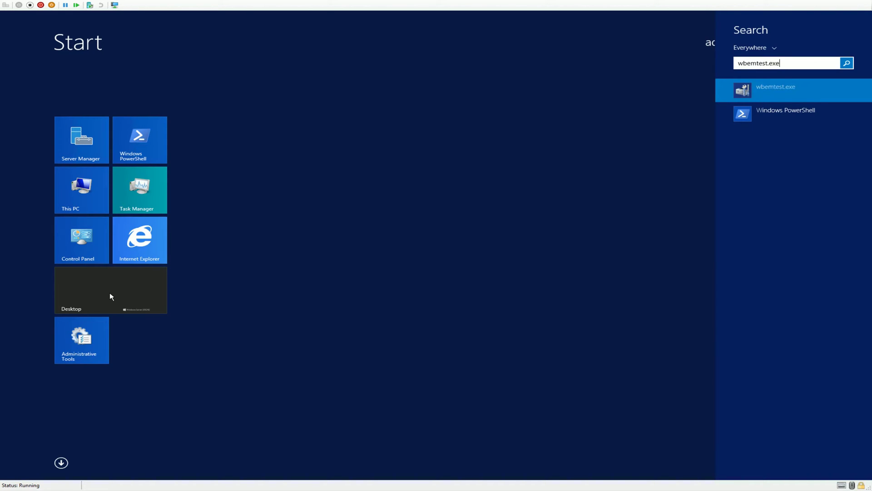
text(test.exe)
key(Return)
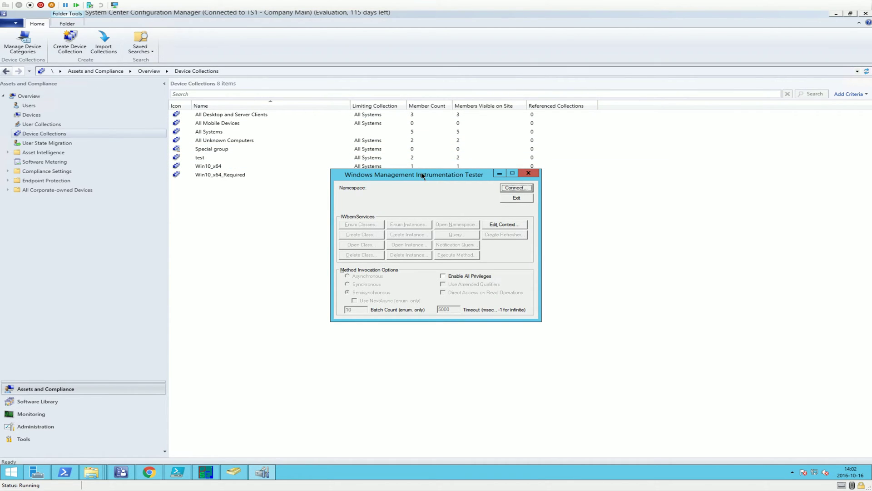
drag(423, 176, 395, 184)
click(479, 196)
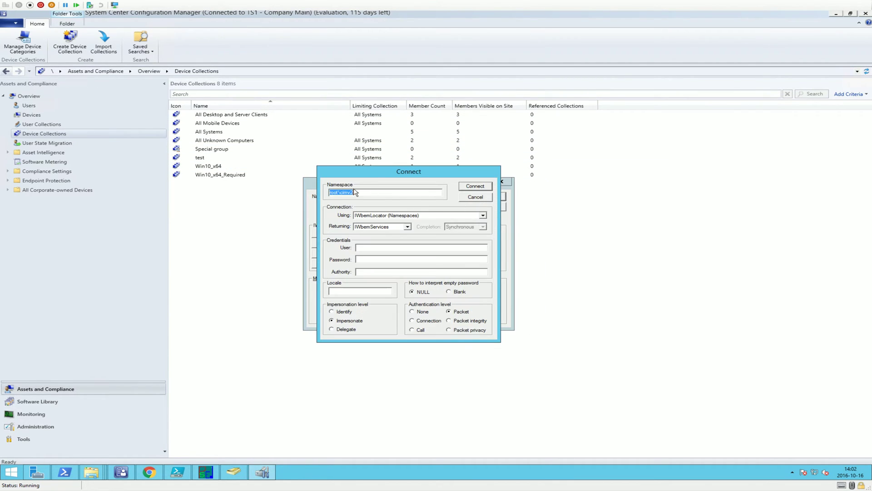
click(357, 191)
shift+click(420, 193)
click(471, 189)
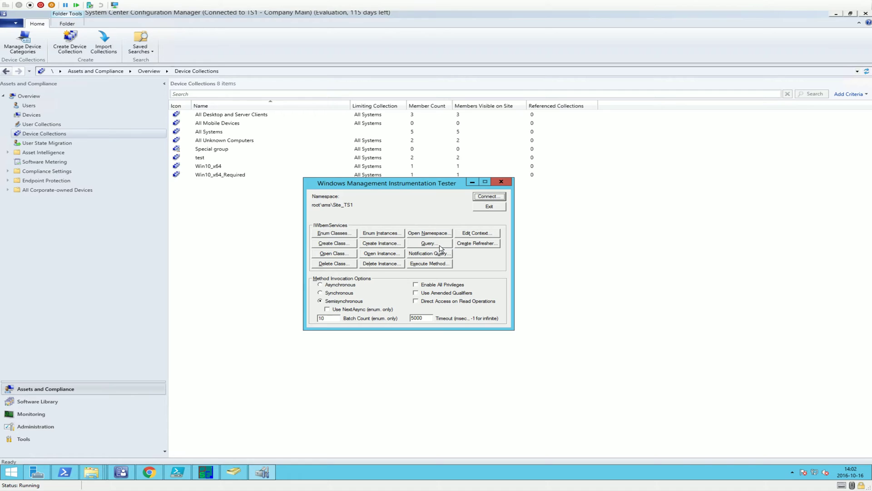
Run the pasted Special group WQL query in WMI Tester and confirm it returns ResourceId 16777219
click(446, 247)
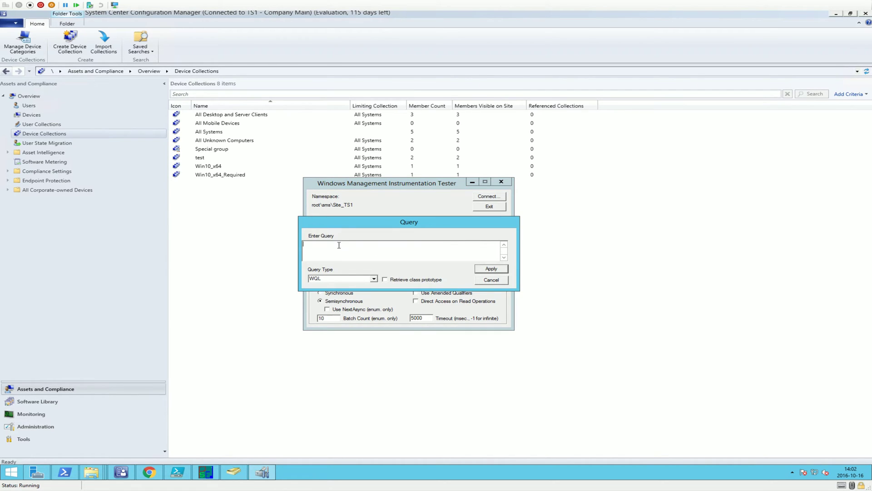
text(MS_R_System where SMS_R_System.SecurityGroupName = "COMPANY\\Special group")
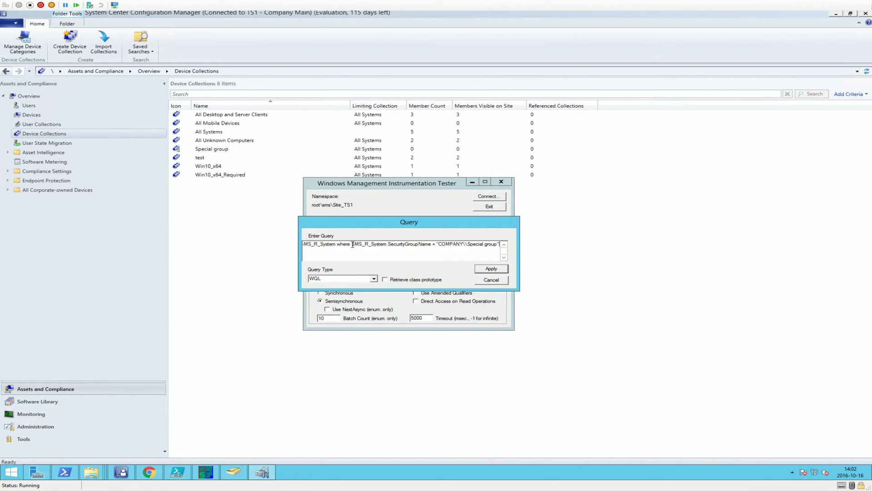
click(484, 271)
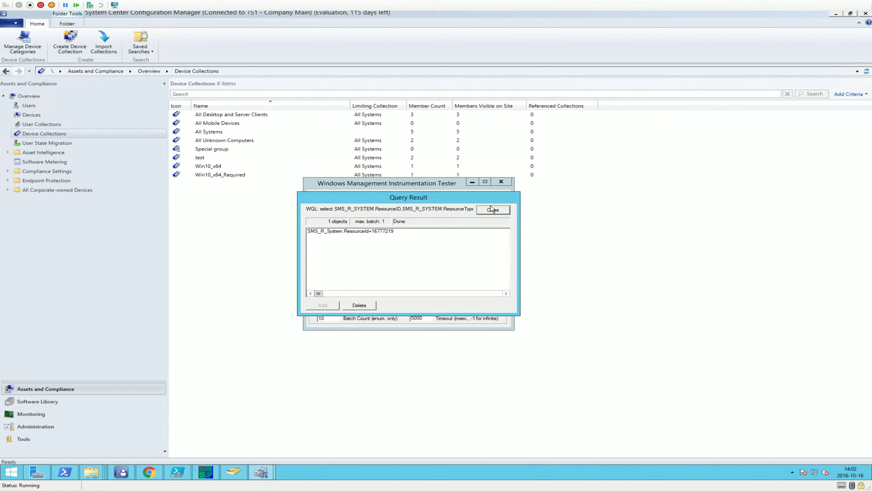
click(346, 232)
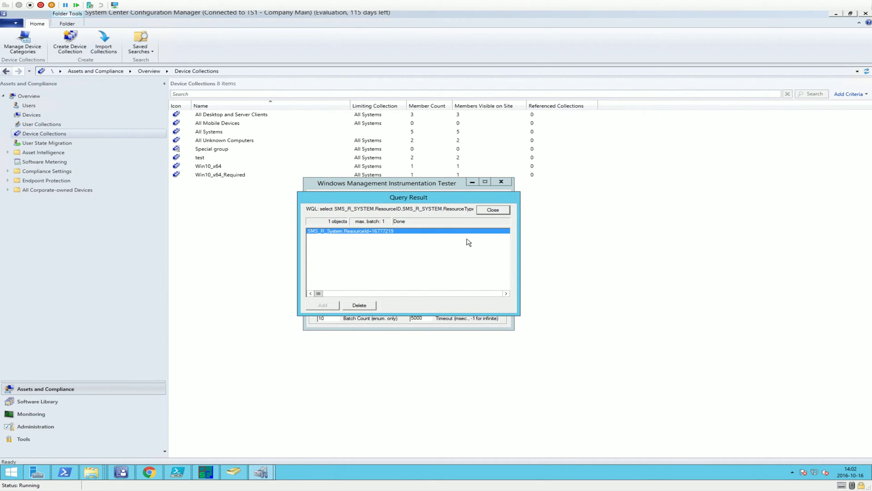
click(489, 212)
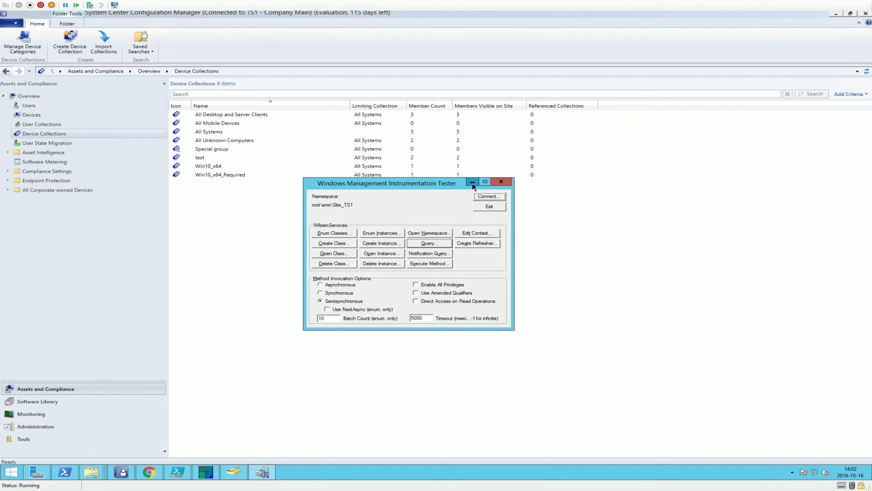
Show the Special group device collection's members, now only SD010, then return to Active Directory Users and Computers
click(472, 182)
click(38, 135)
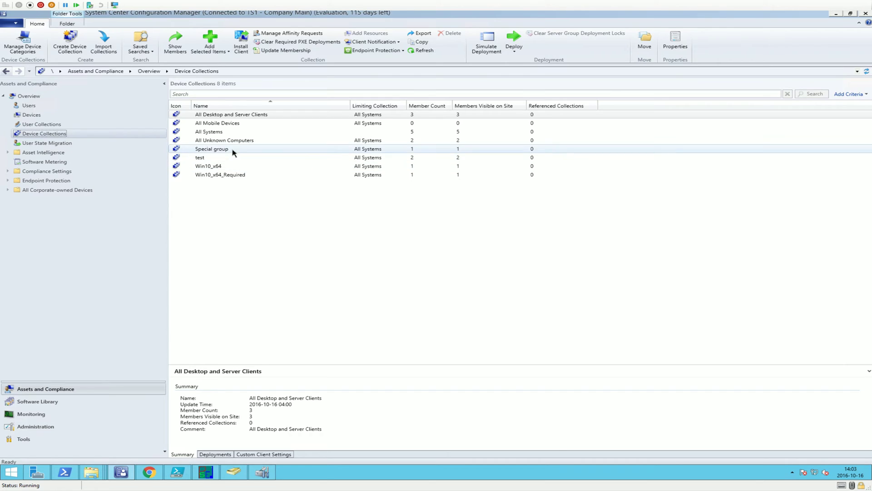
click(202, 150)
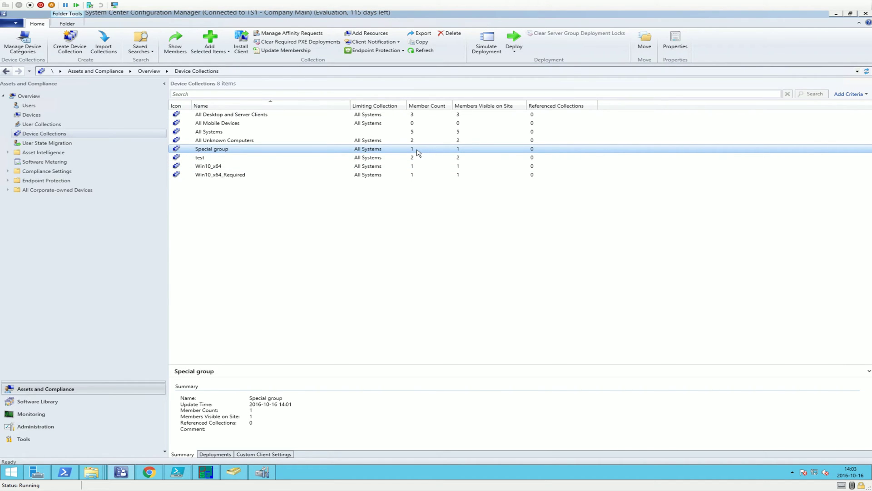
right_click(450, 151)
click(467, 157)
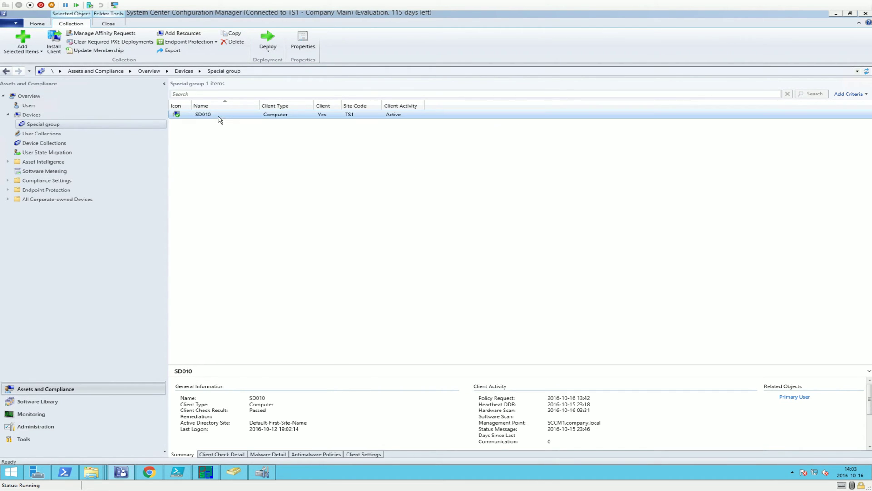
click(234, 472)
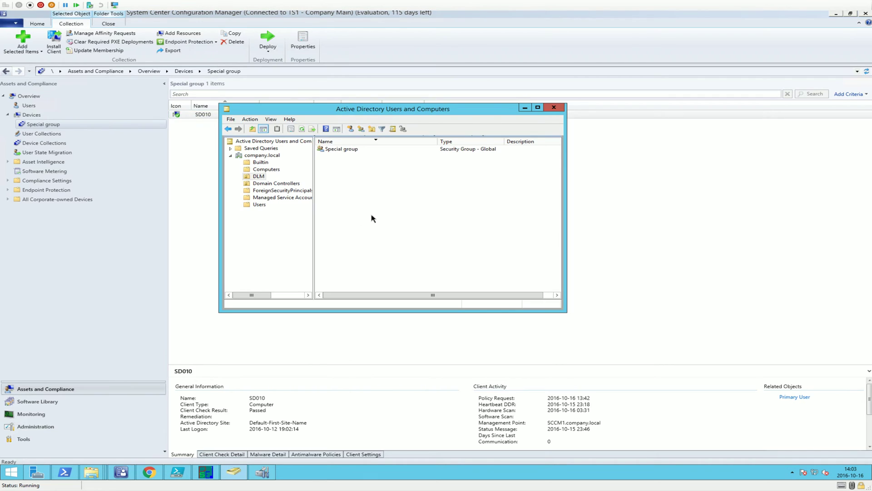
Open the Special group security group's properties and review its current members, showing SD010
drag(290, 109, 381, 140)
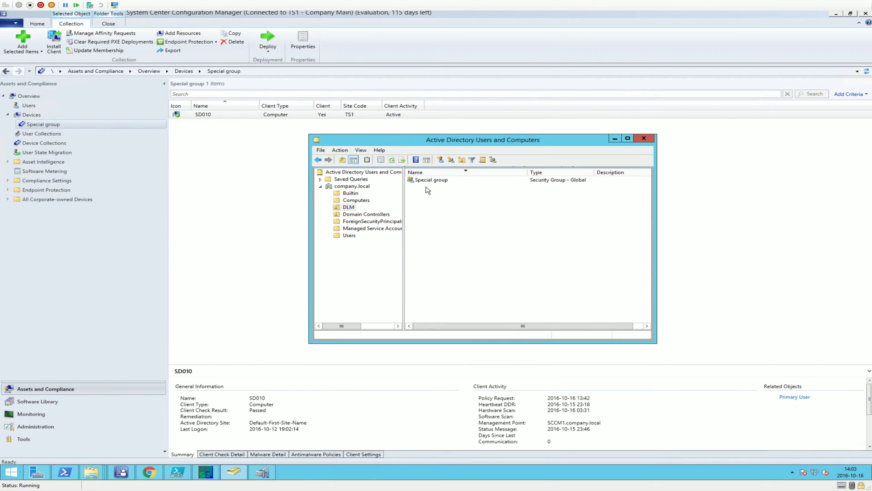
double_click(429, 181)
drag(185, 64, 422, 155)
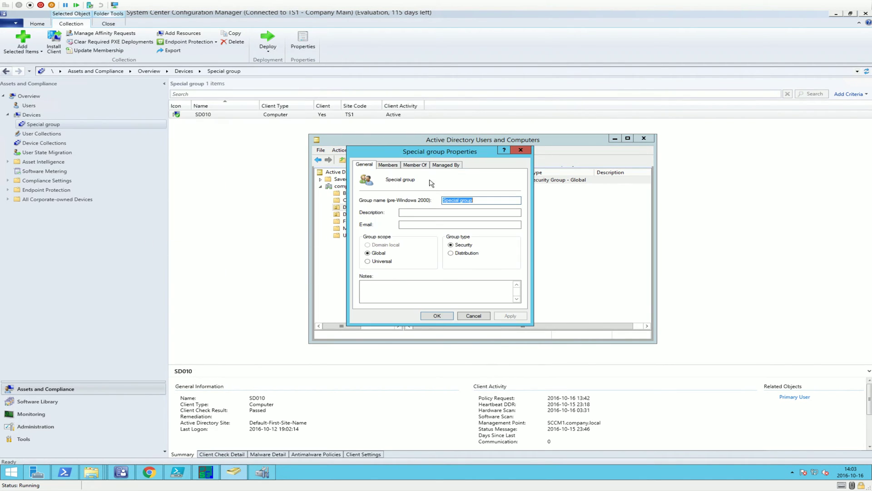
click(387, 165)
click(385, 190)
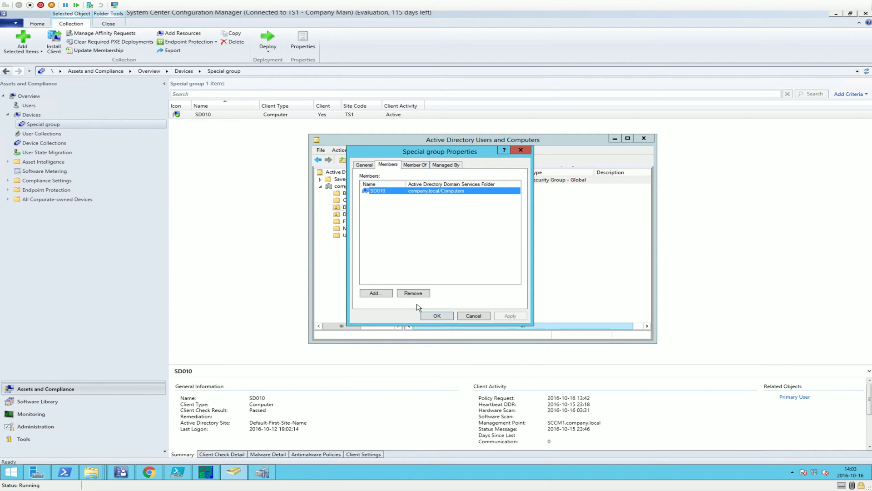
click(421, 250)
Add computer SD011 to Special group, searching with the Computers object type, and save
click(368, 295)
text(sd011)
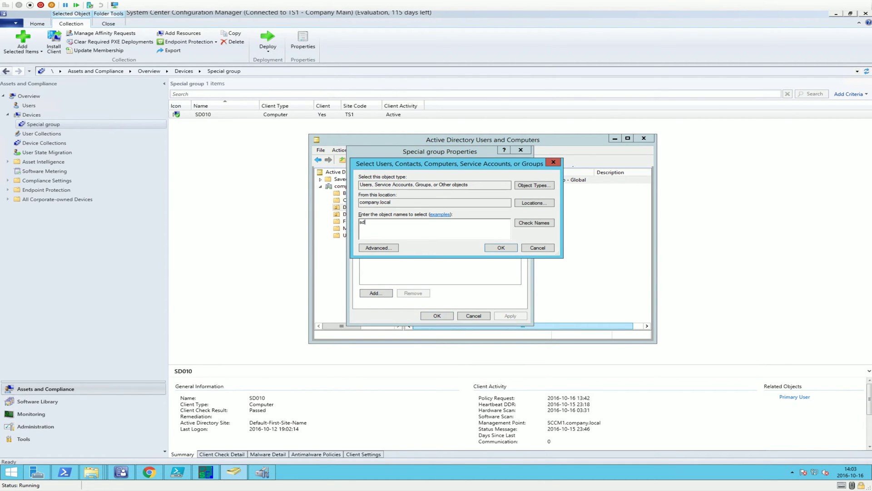
click(533, 185)
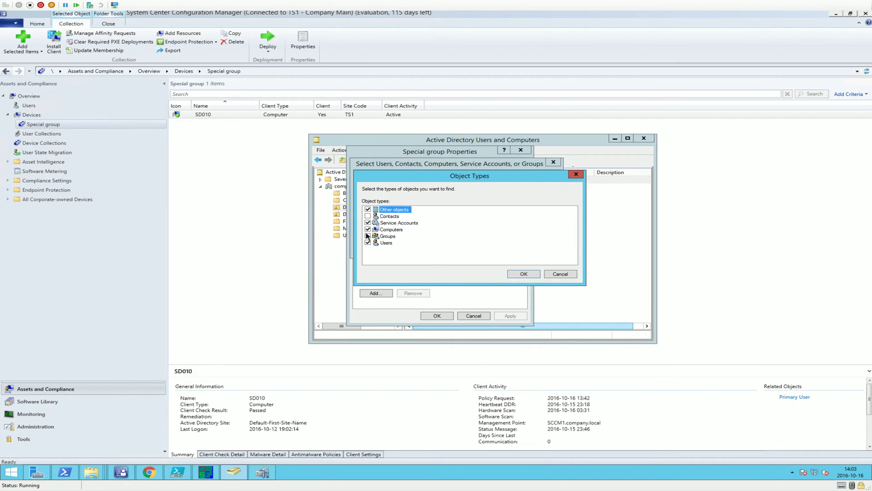
click(527, 274)
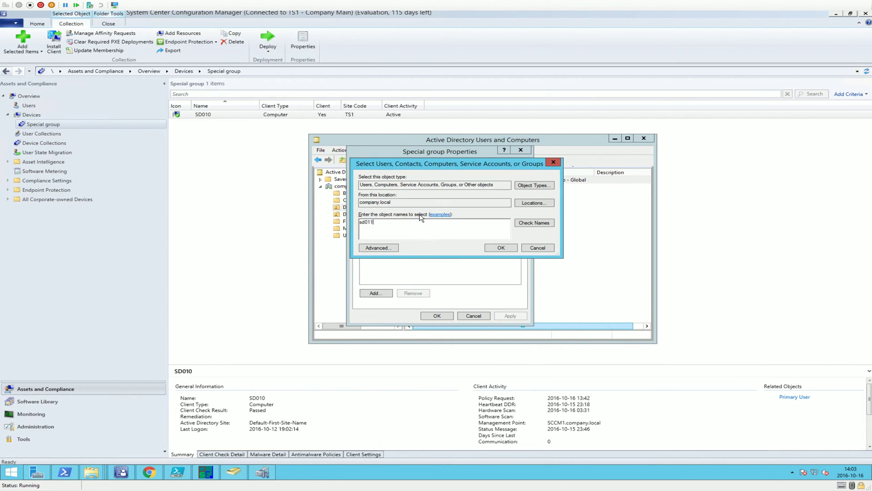
click(533, 224)
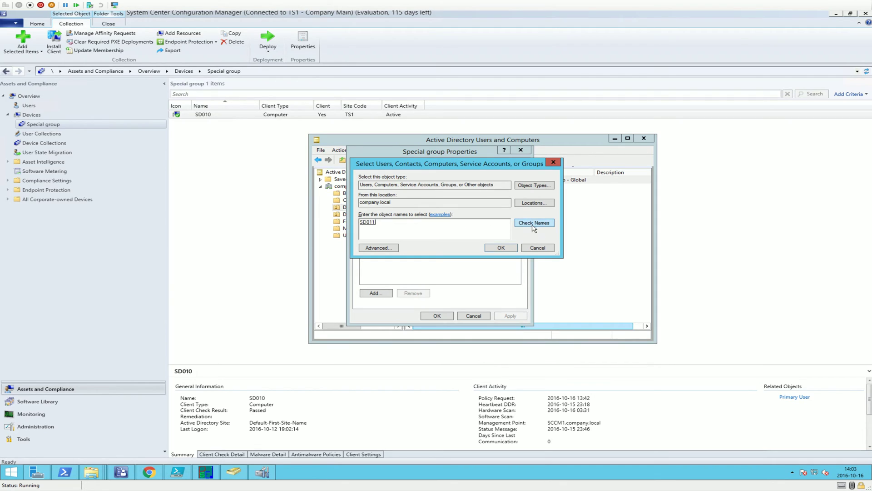
click(496, 250)
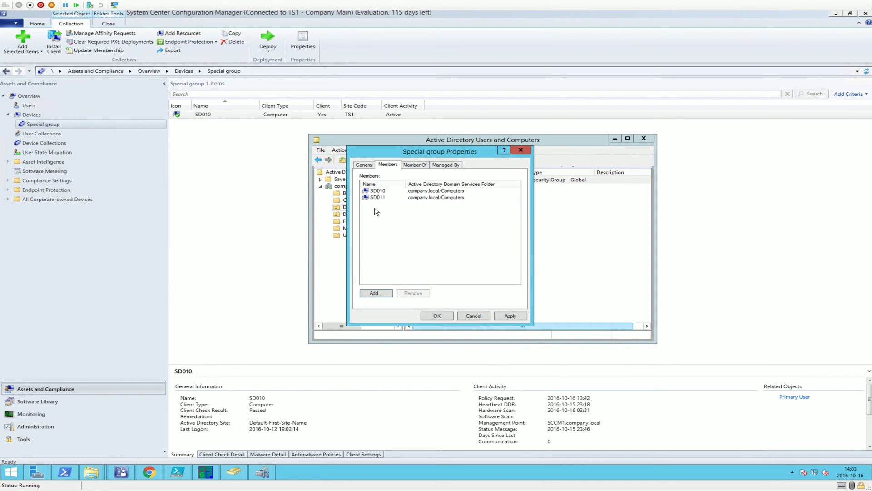
click(436, 316)
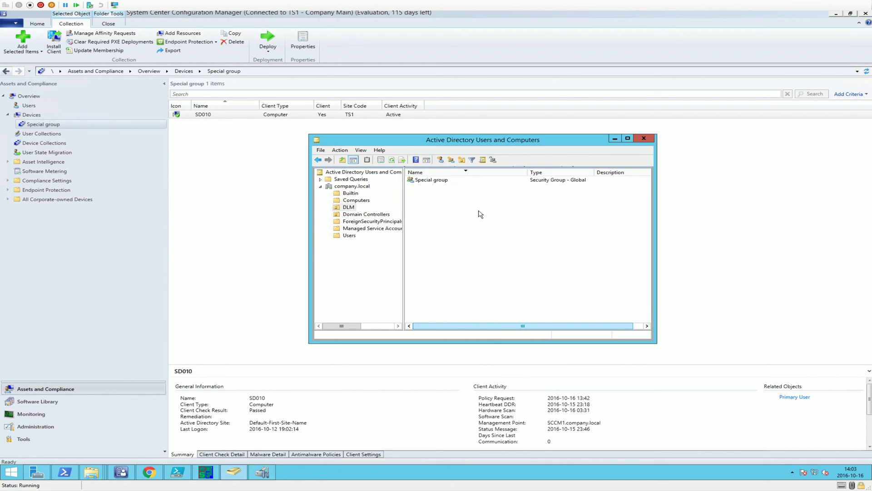
Run a full Active Directory Group Discovery now from Administration > Discovery Methods, confirming with Yes
click(615, 139)
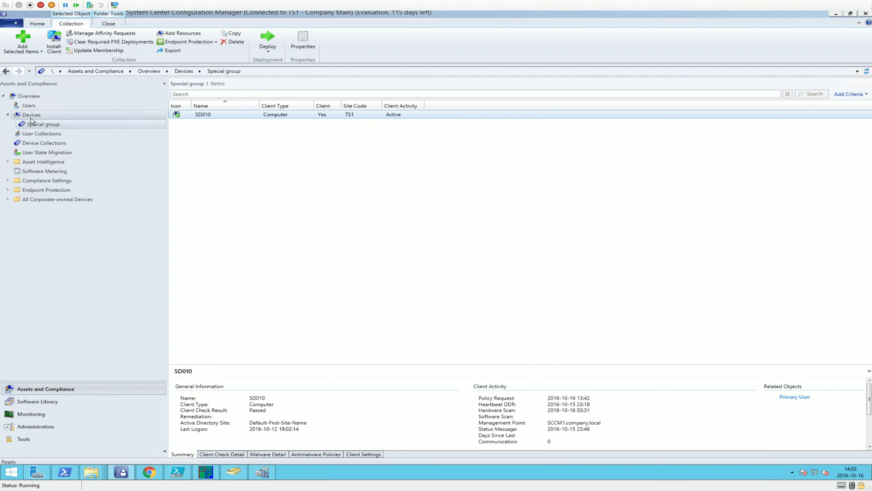
click(40, 145)
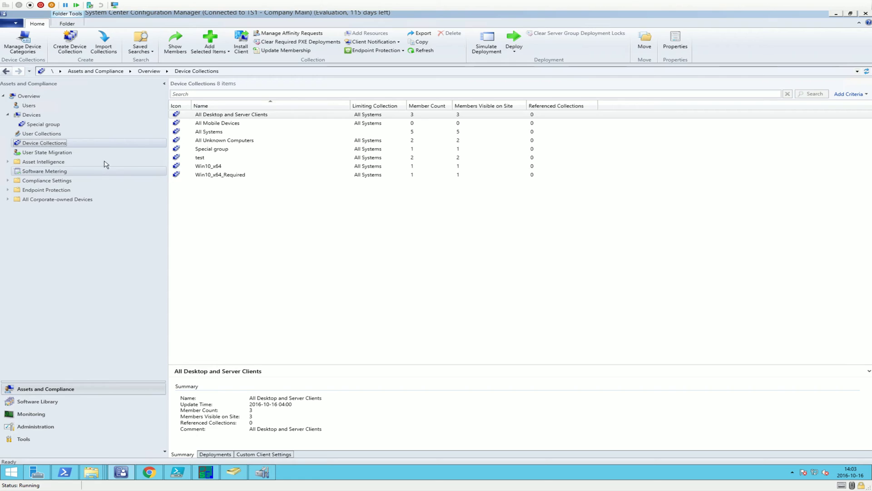
click(36, 426)
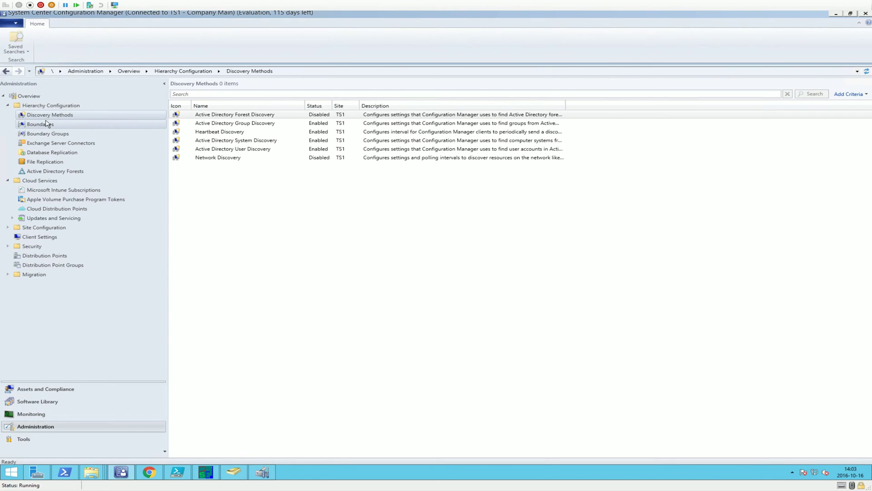
click(245, 125)
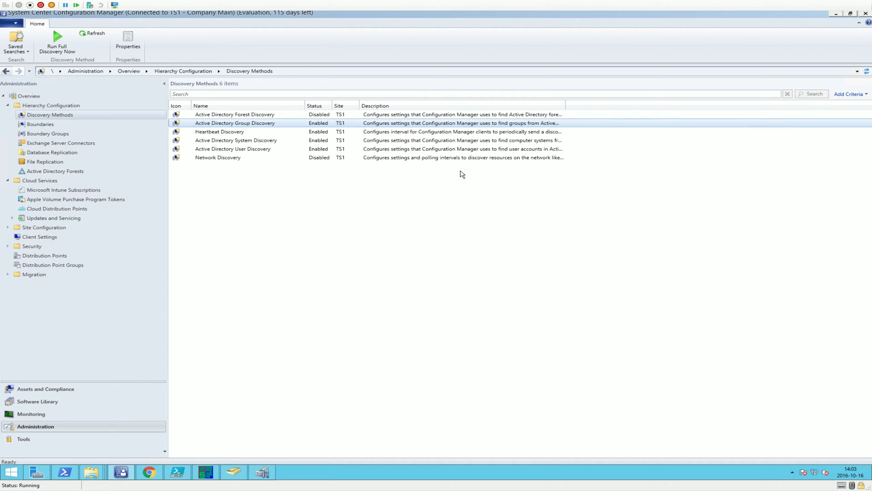
right_click(261, 126)
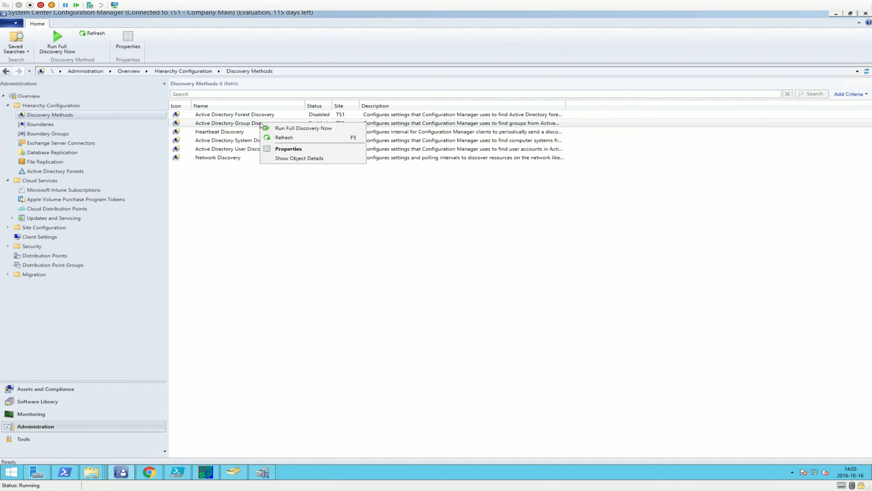
click(301, 129)
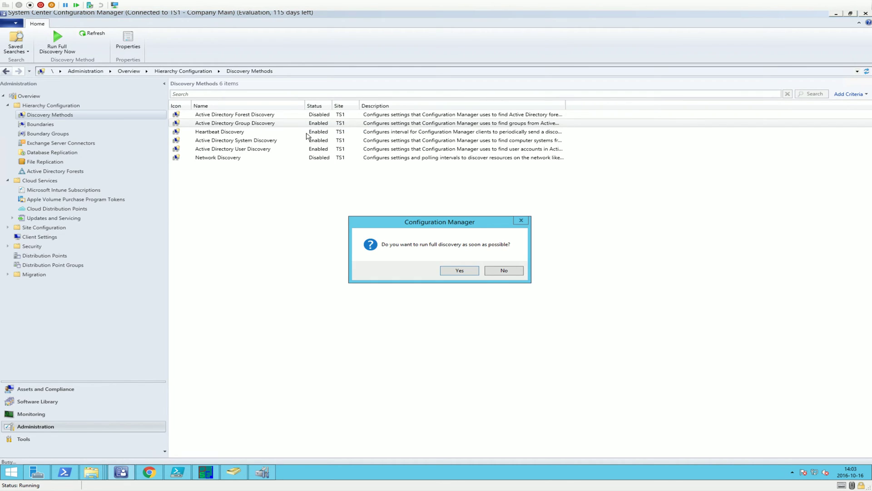
click(454, 271)
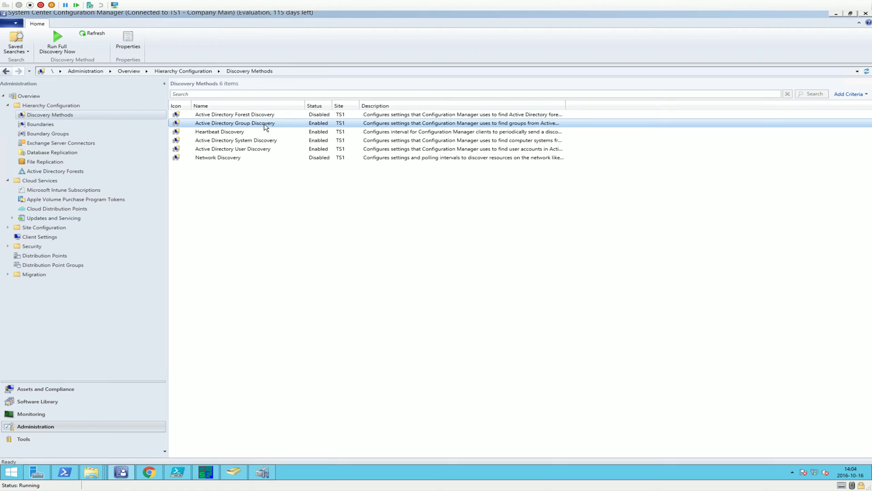
Update the Special group collection's membership in Assets and Compliance, confirming with Yes
click(46, 388)
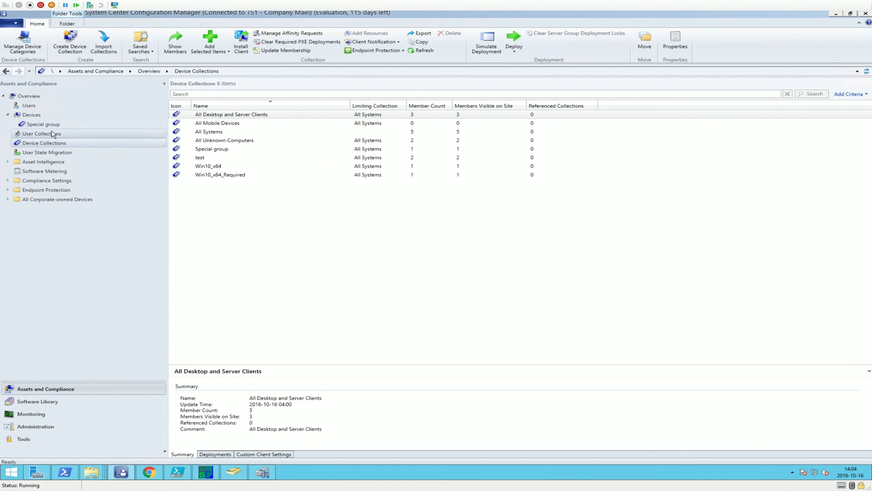
click(214, 149)
right_click(215, 148)
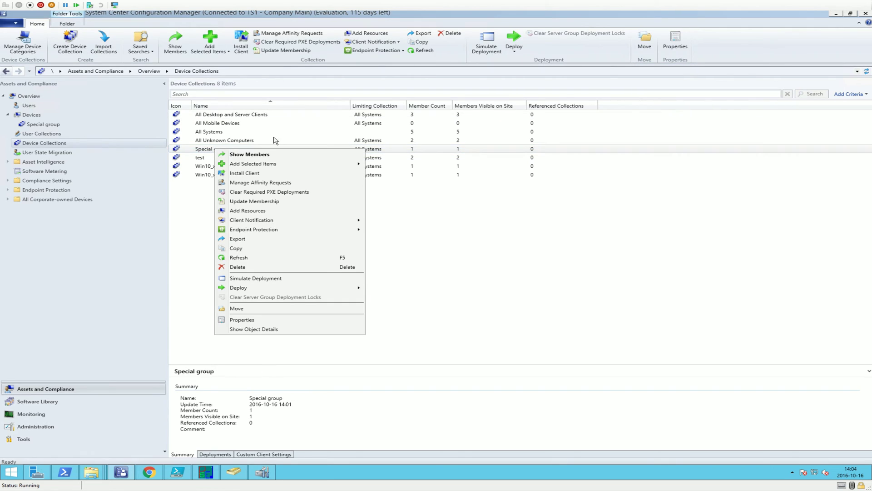
click(298, 205)
click(473, 277)
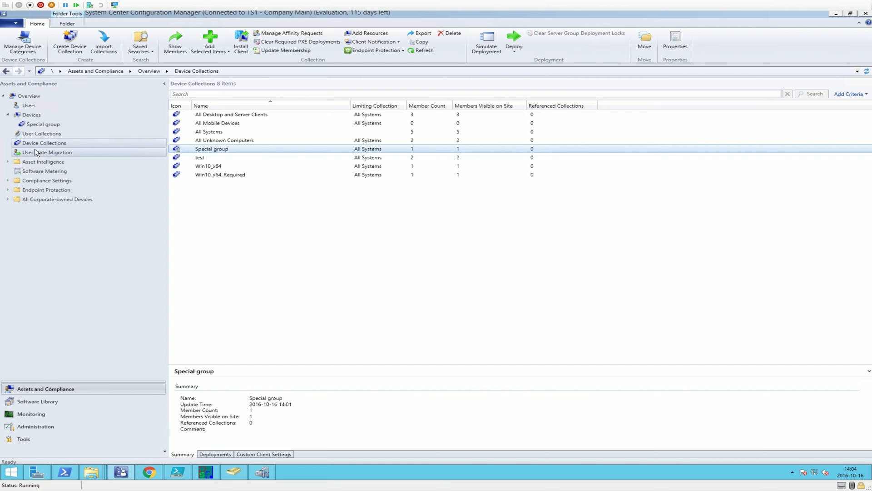
Reload the Device Collections list until Special group shows a member count of 2
click(40, 124)
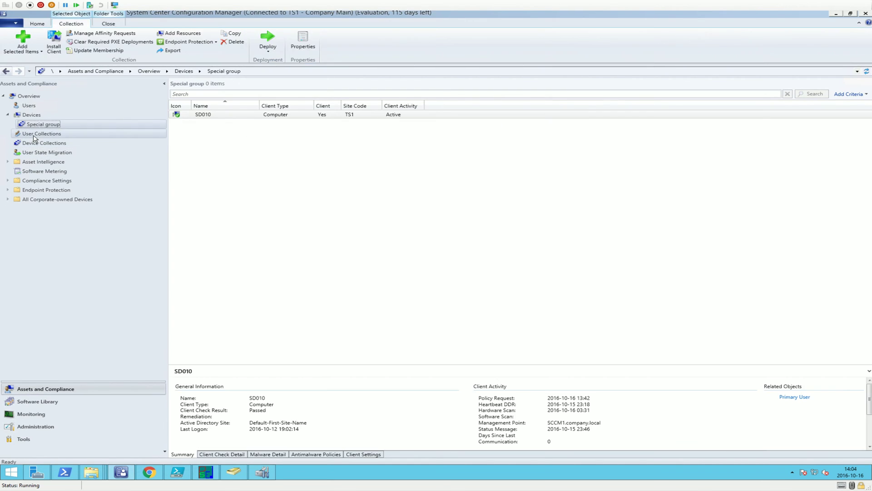
click(34, 134)
click(33, 143)
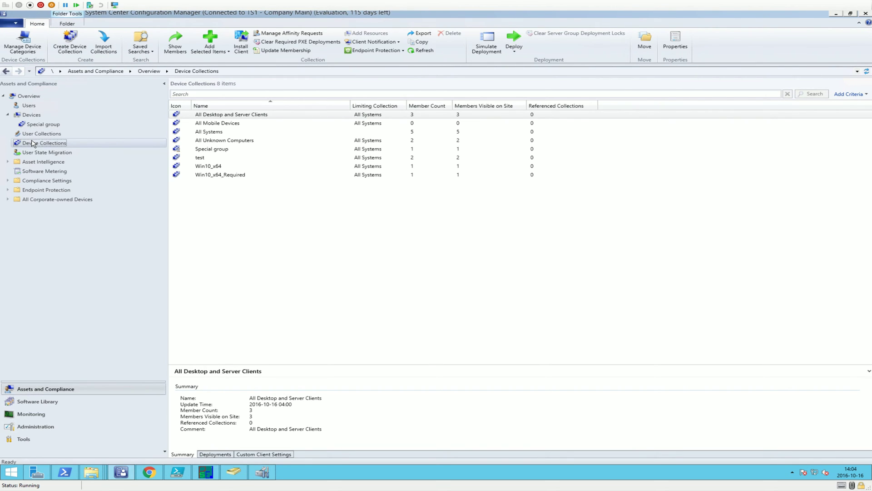
click(228, 156)
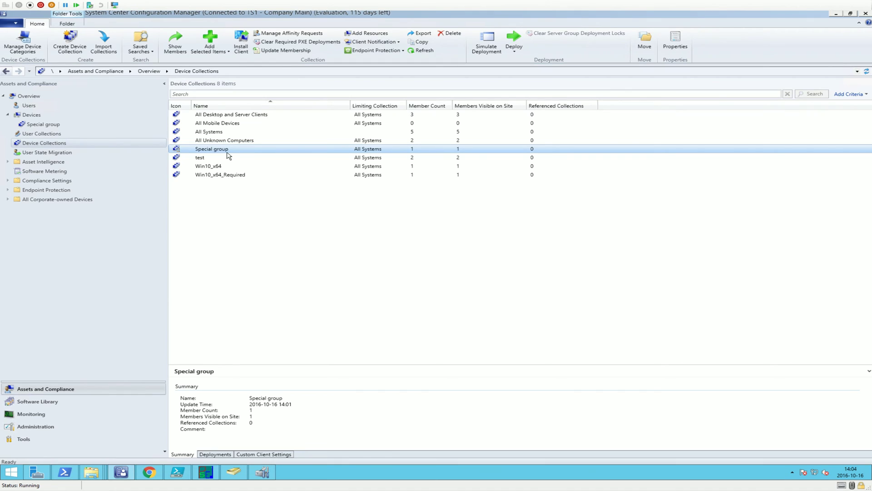
click(47, 152)
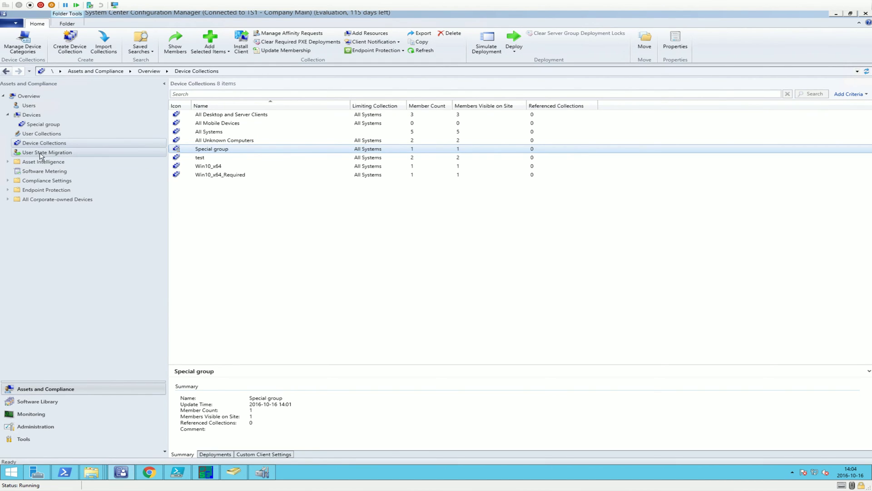
click(44, 143)
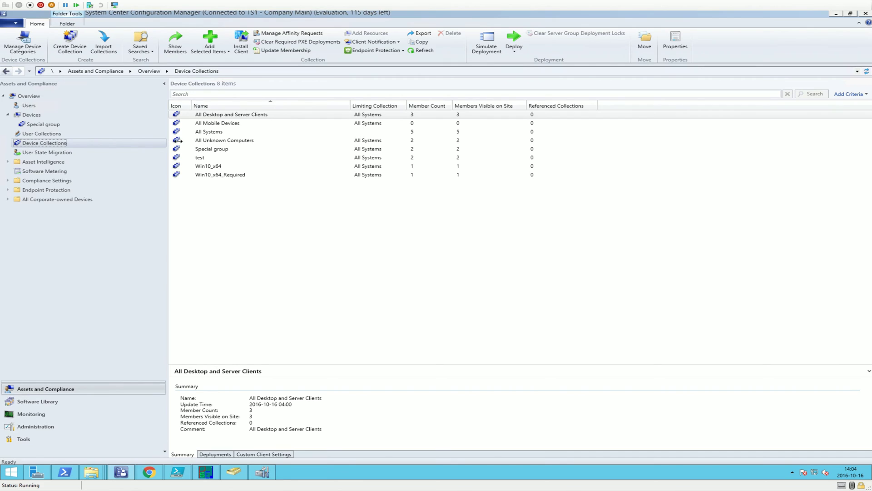
click(218, 149)
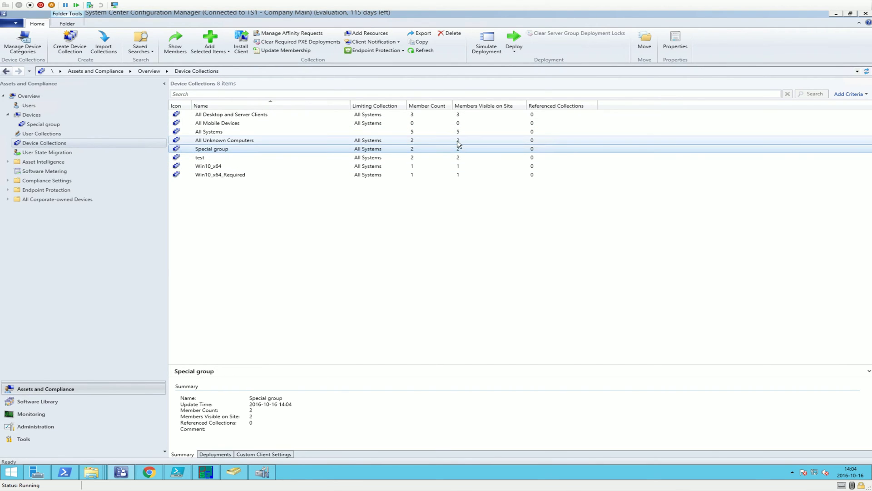
right_click(392, 150)
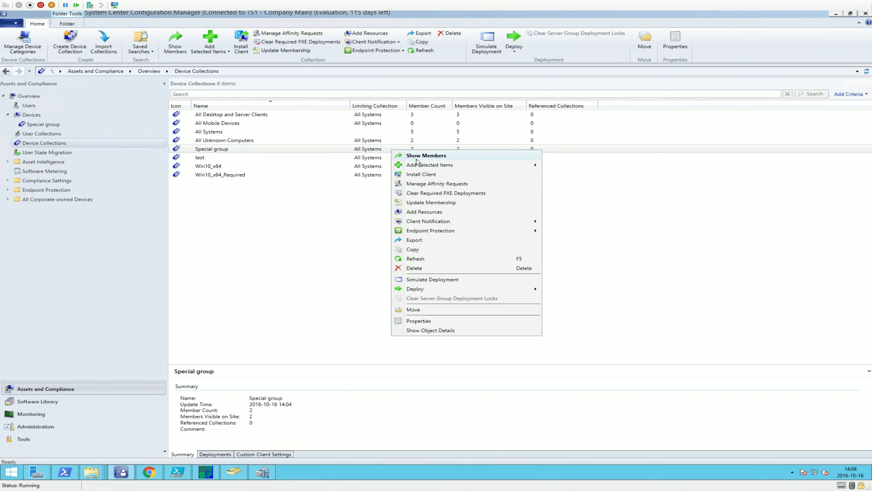
Show Special group's members: SD010 with an Active client and SD011 Inactive
click(417, 157)
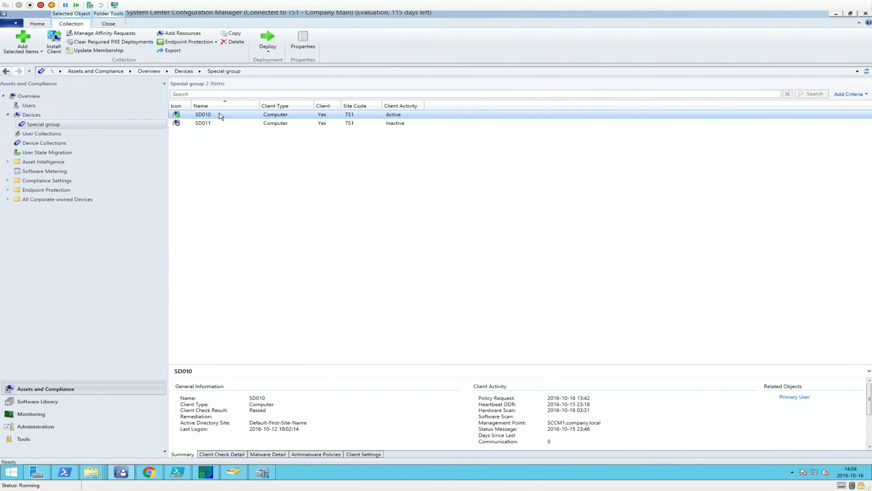
click(238, 301)
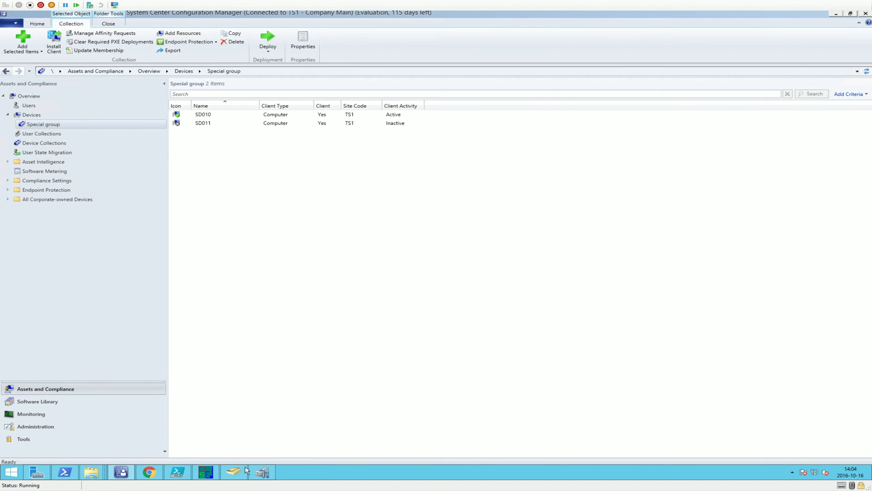
Remove computers SD010 and SD011 from the Special group security group's members and save
click(234, 472)
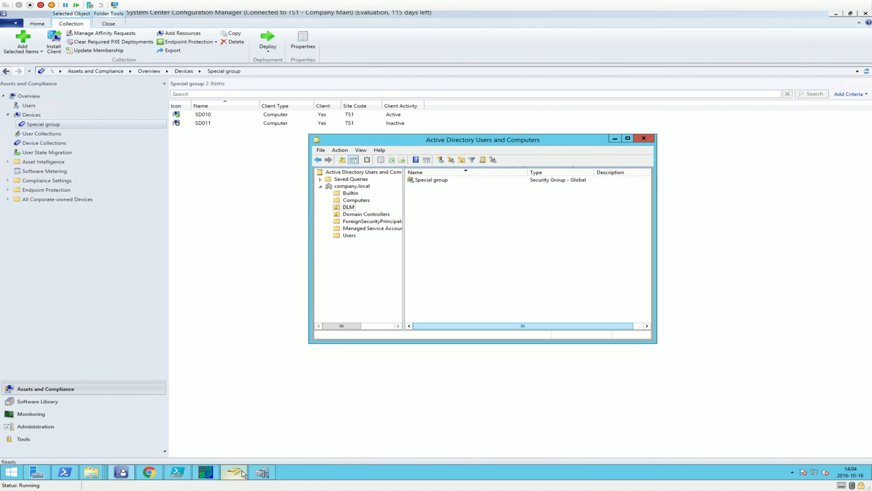
double_click(427, 181)
click(384, 164)
drag(400, 155, 494, 158)
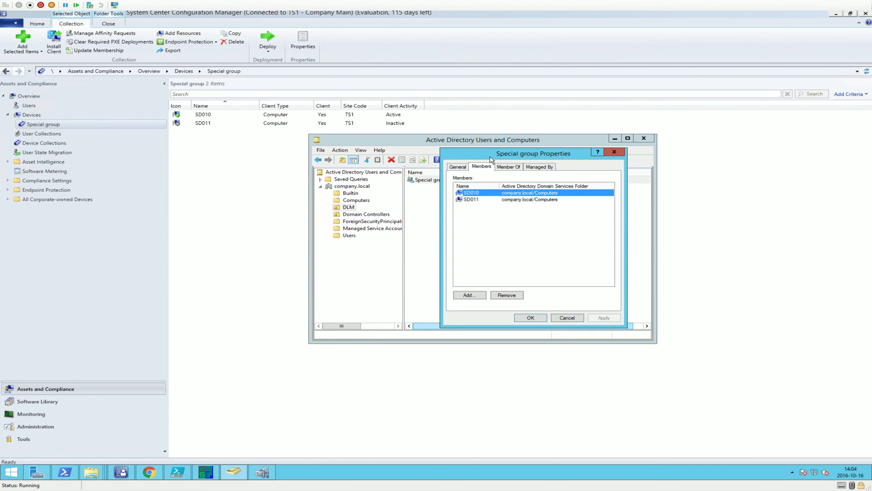
drag(491, 159, 512, 156)
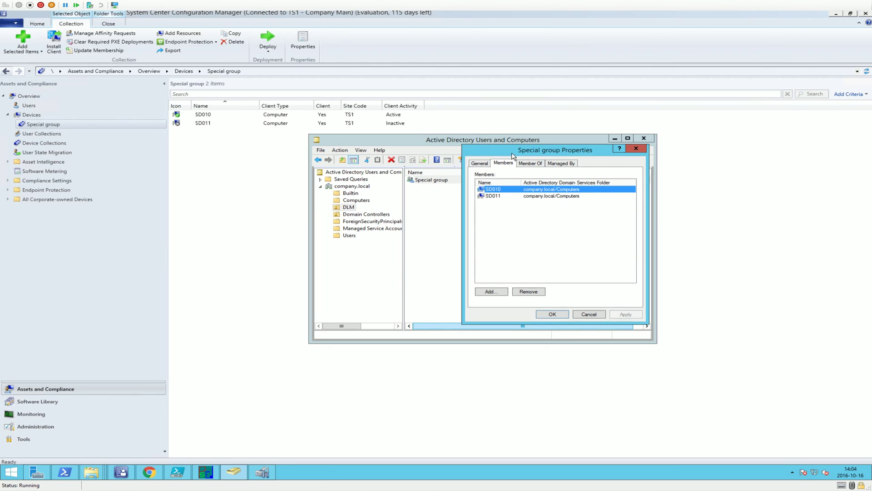
click(502, 196)
shift+click(500, 190)
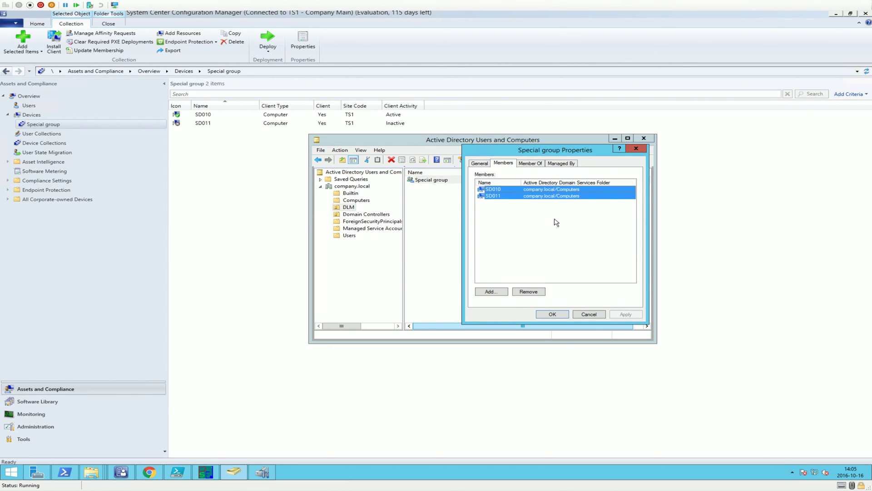
click(527, 291)
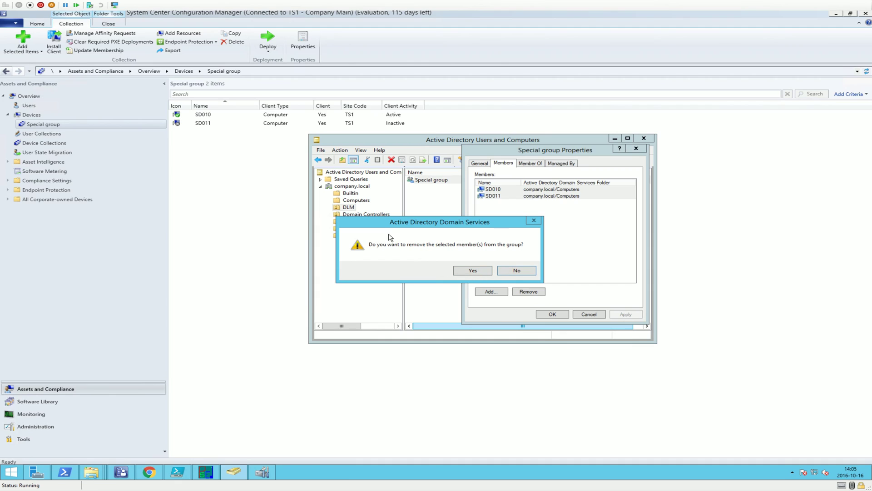
click(469, 271)
click(625, 314)
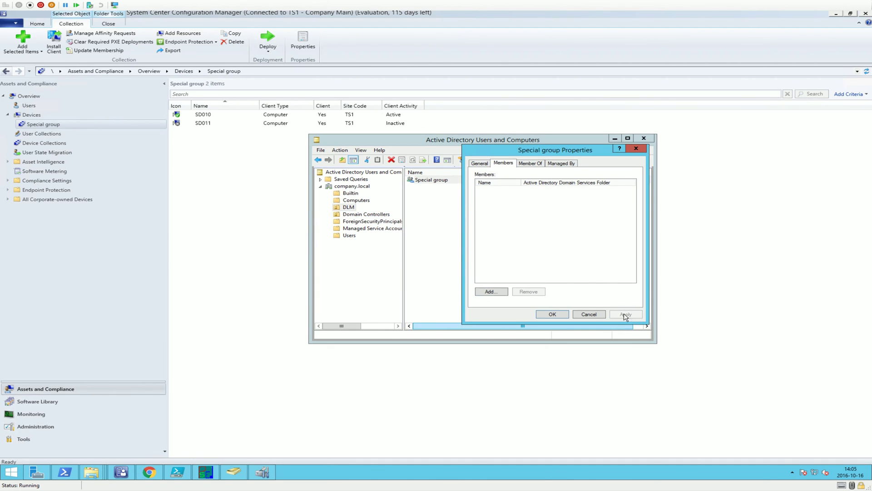
click(552, 314)
Minimize Active Directory and reopen Device Collections, where Special group still shows 2 members
click(616, 140)
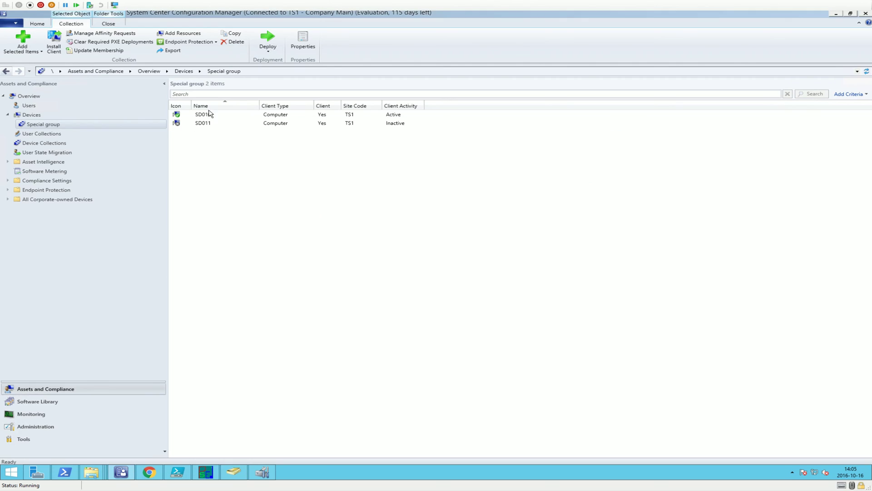
click(42, 134)
click(42, 124)
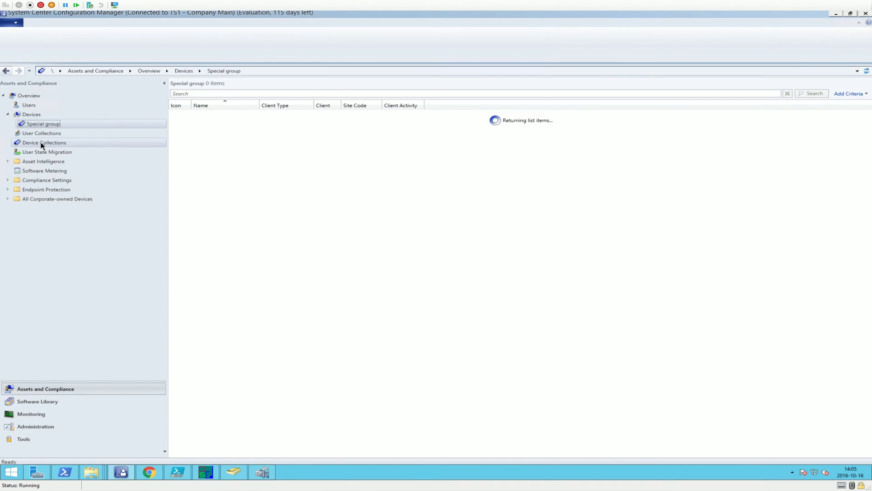
click(44, 143)
click(279, 149)
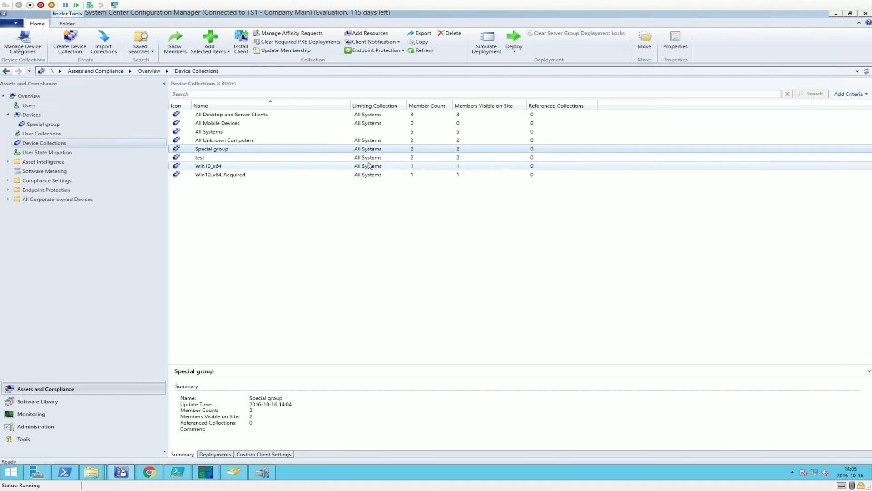